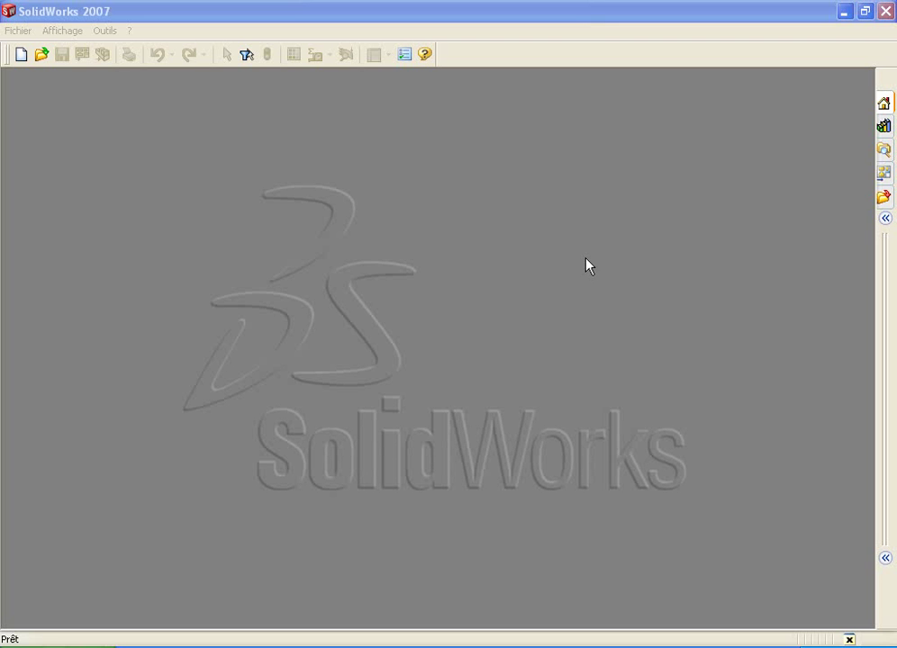
Create a new blank part document, Pièce17.
click(21, 54)
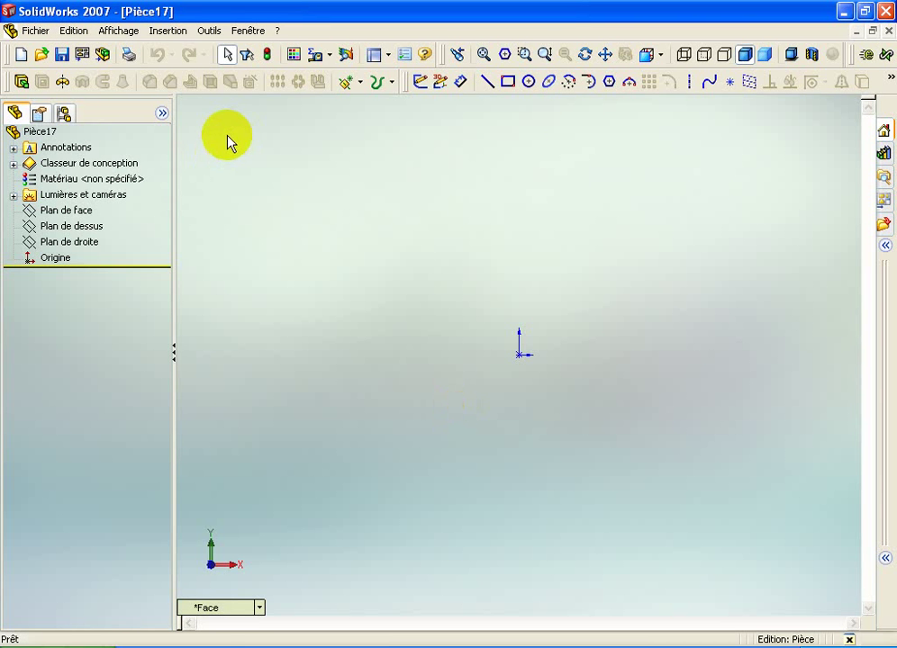
On the front plane, draw a closed six-line stepped profile with a slanted step, starting at the origin.
click(487, 81)
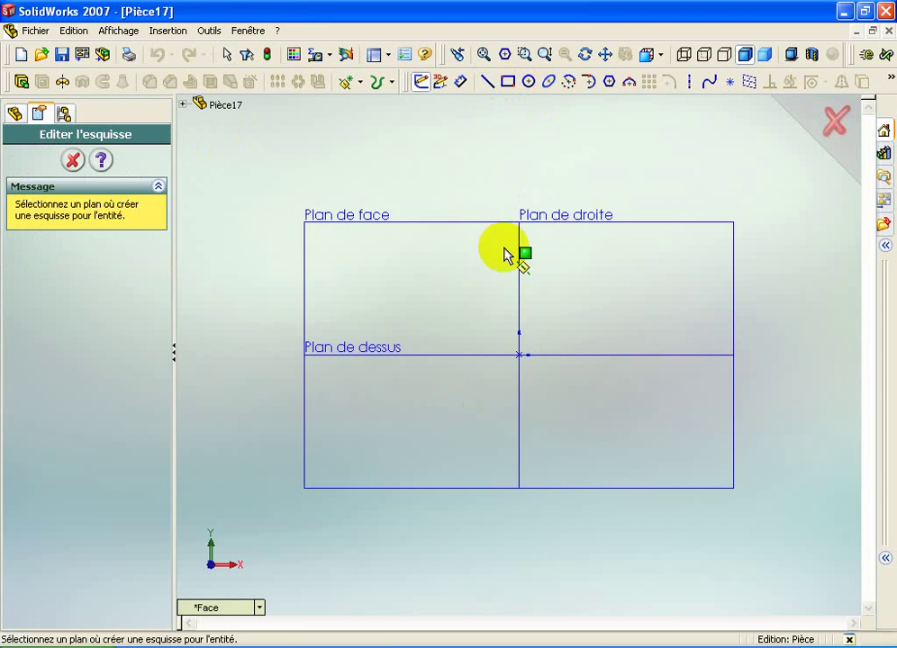
click(343, 225)
click(519, 355)
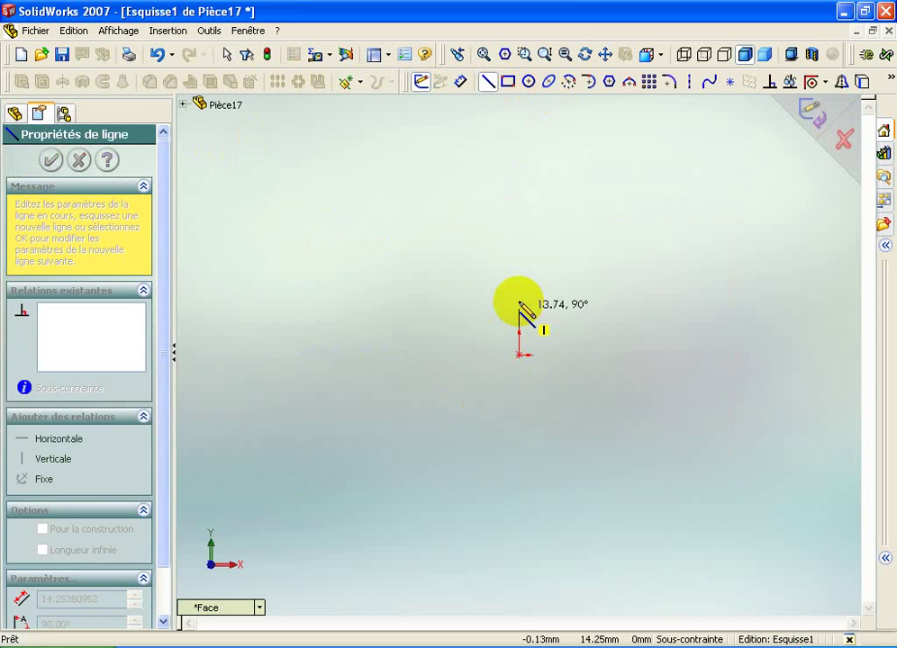
click(519, 301)
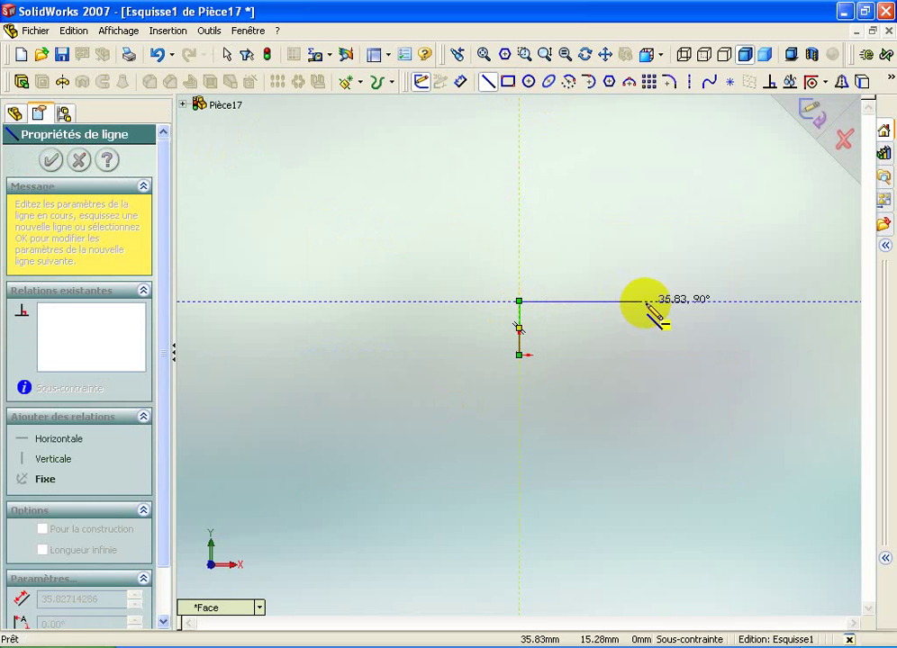
click(646, 301)
click(693, 280)
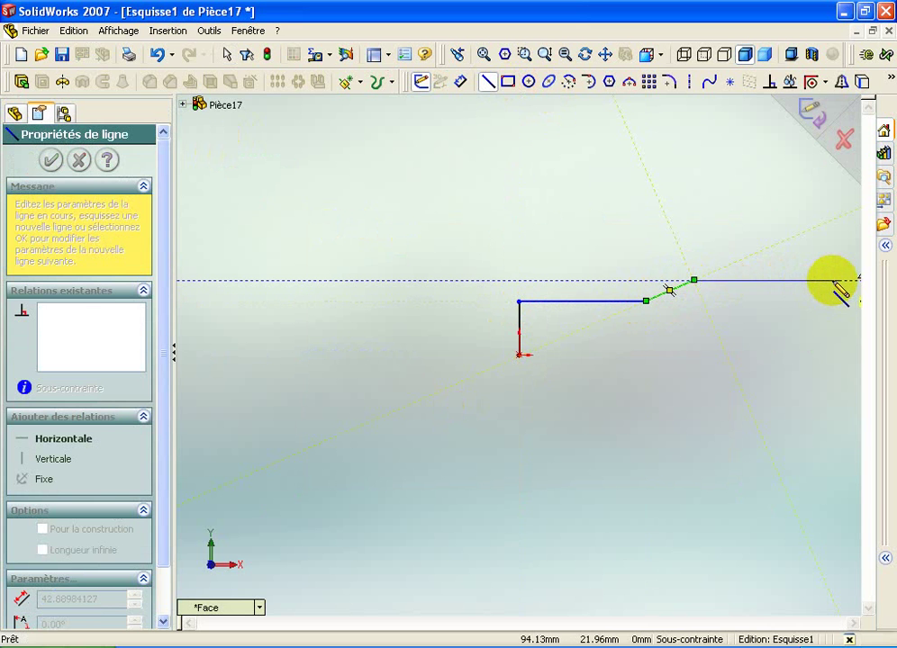
click(829, 280)
double_click(829, 355)
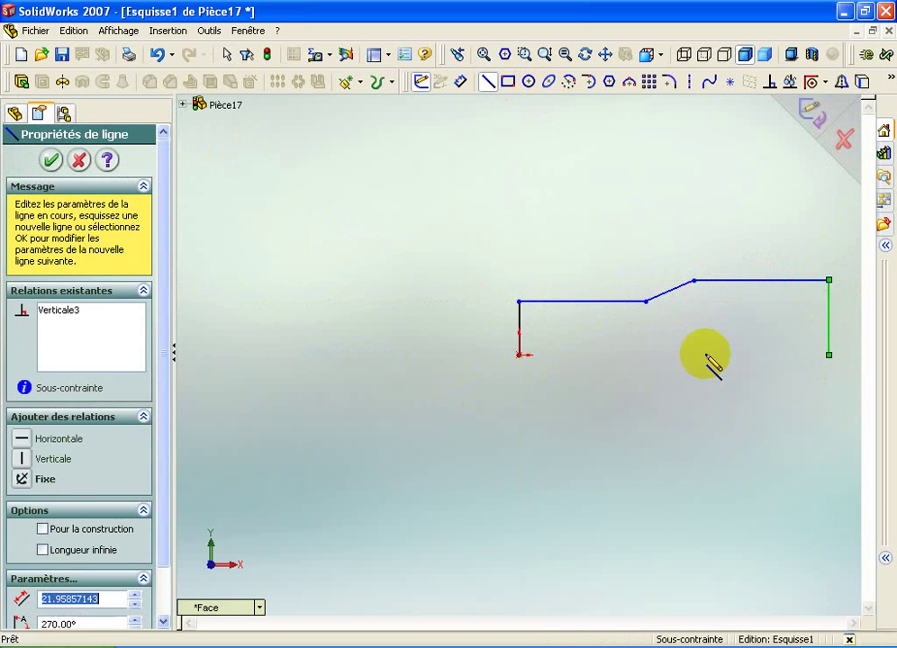
click(520, 355)
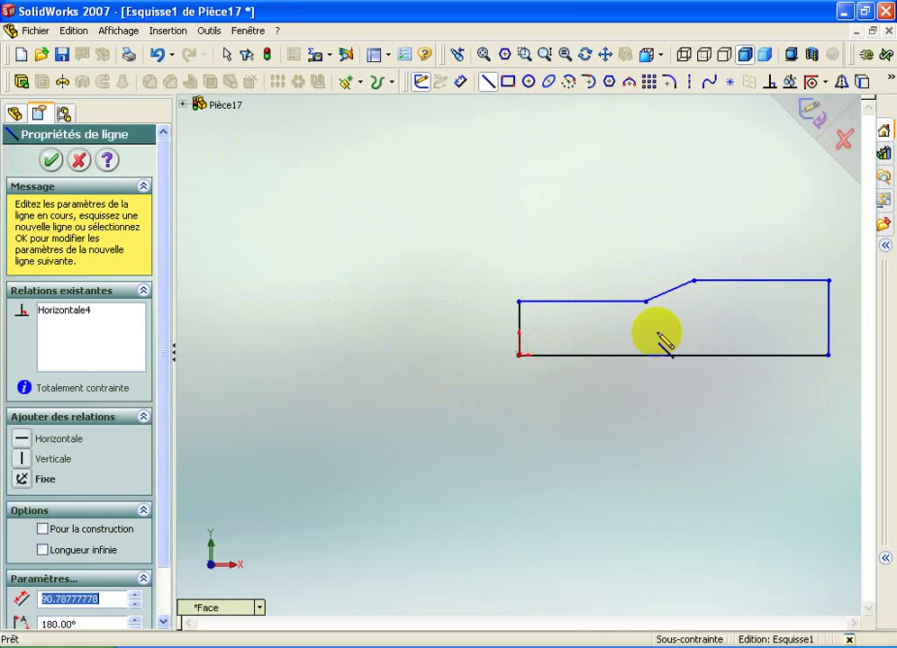
click(460, 81)
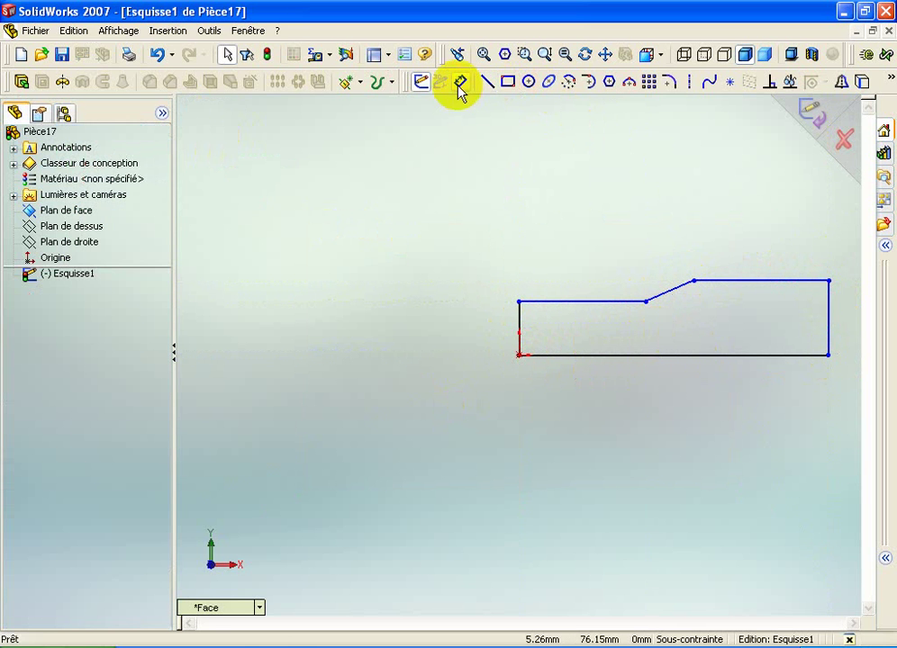
Dimension the bottom line to 160 and the right end height to 31.
click(633, 359)
click(632, 393)
text(160)
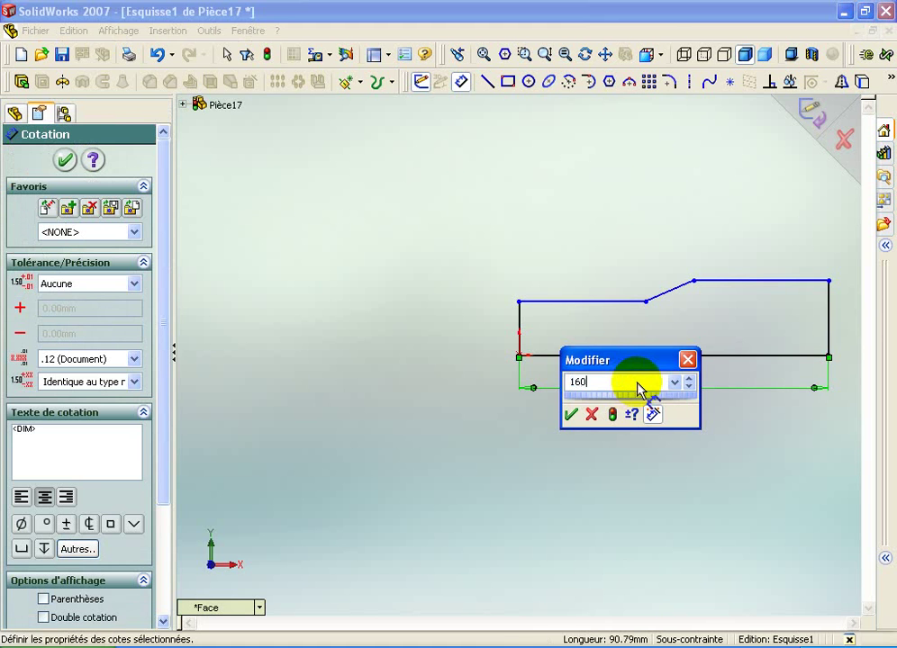
key(Return)
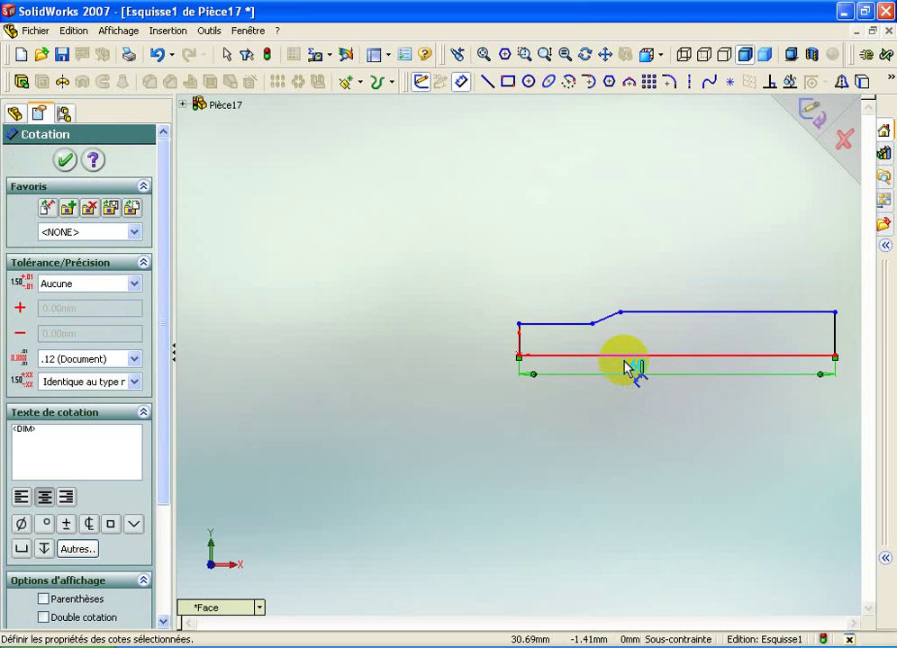
click(740, 341)
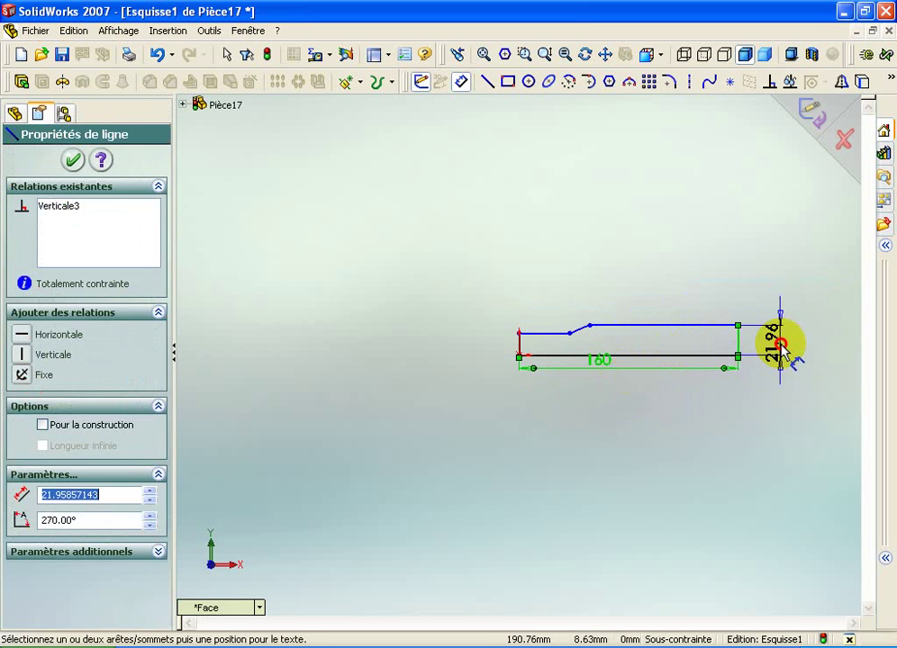
click(778, 345)
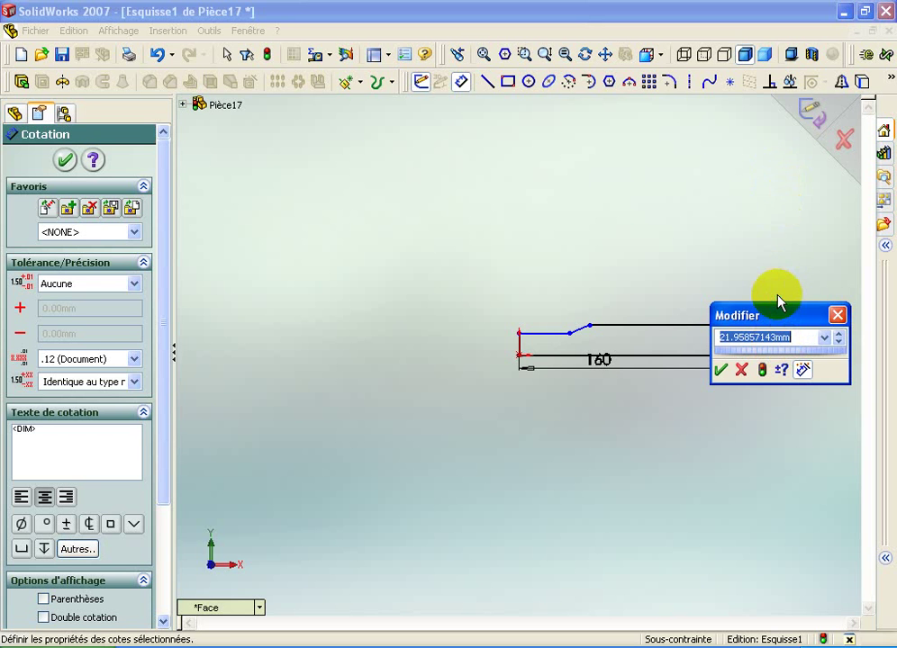
text(31)
key(Return)
click(669, 285)
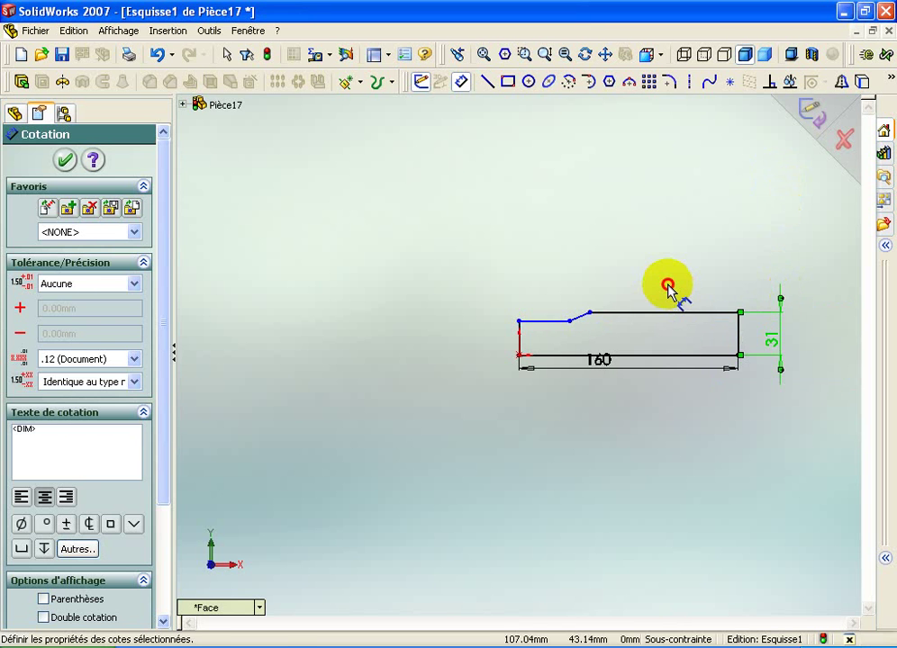
Set the left end height to 20 and the step distance from the left edge to 110.
click(523, 335)
click(438, 336)
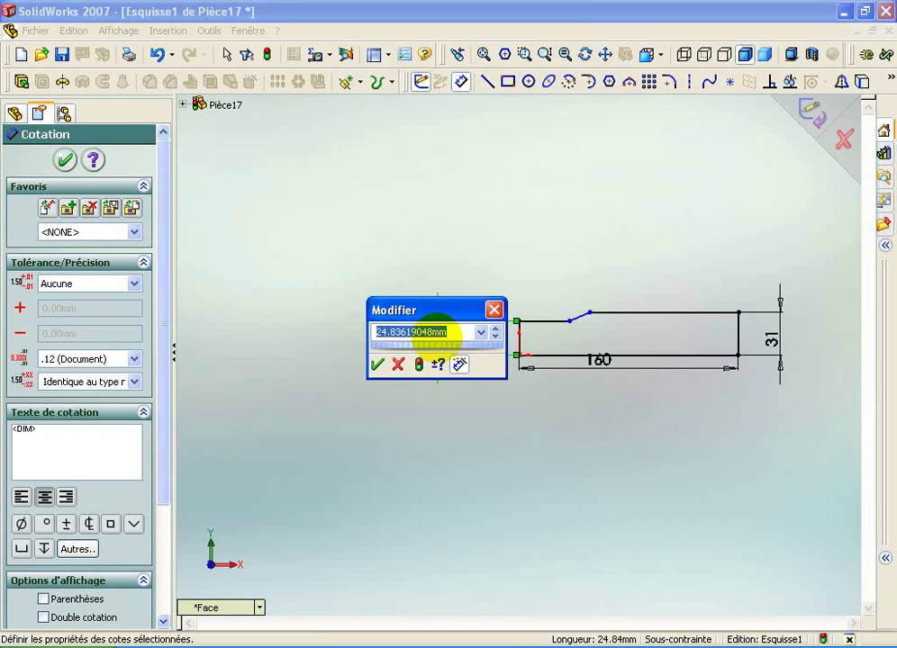
text(20)
key(Return)
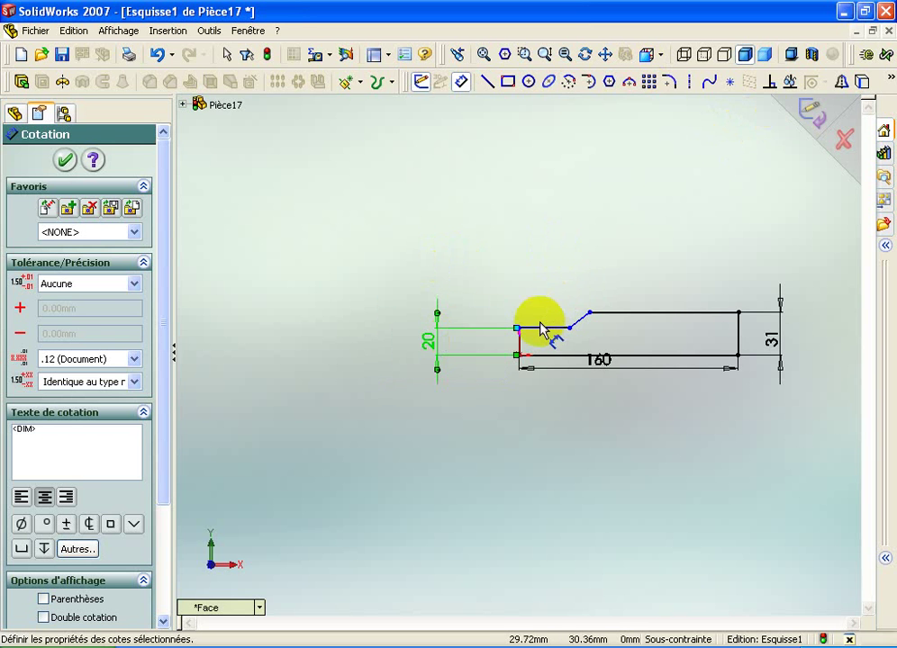
click(518, 347)
click(588, 313)
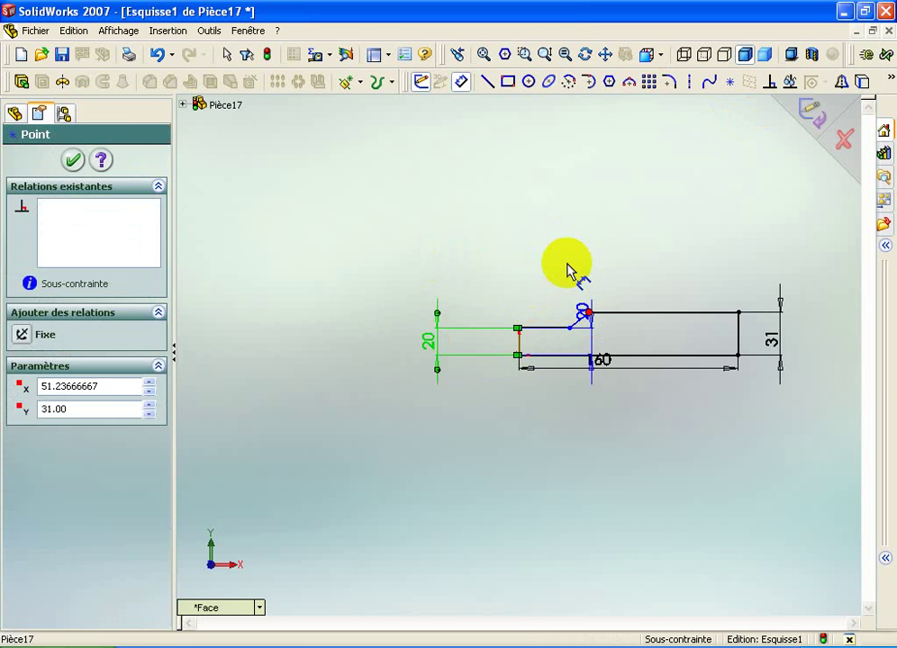
click(566, 223)
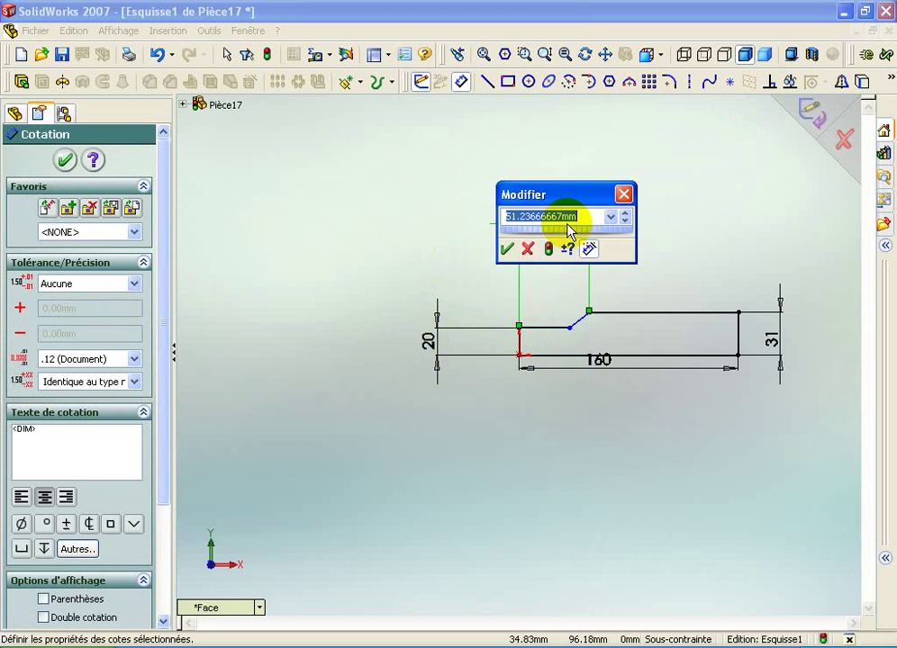
text(110)
key(Return)
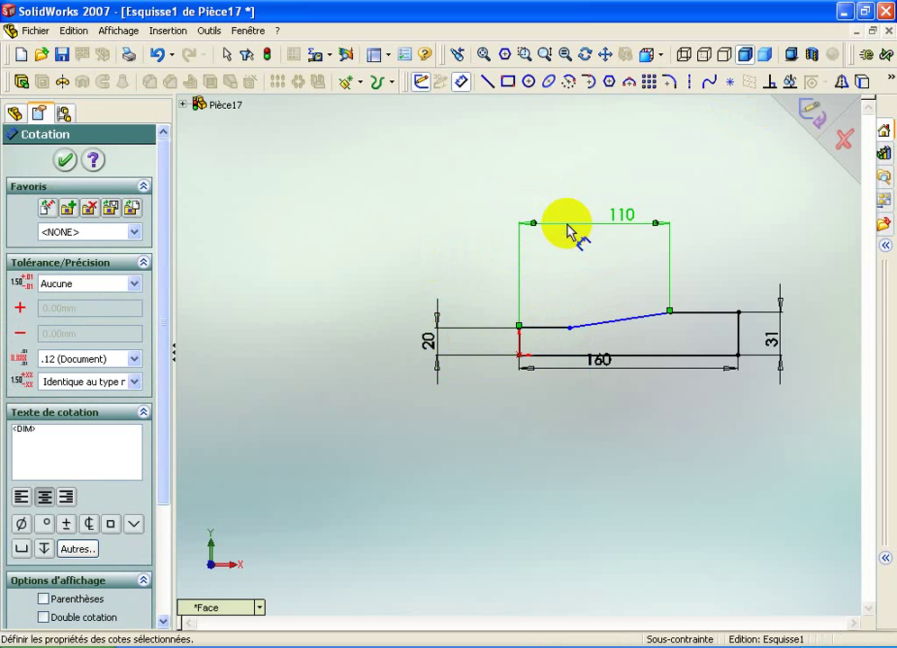
Dimension the slanted step at a 20° angle to the upper line.
click(680, 314)
click(632, 317)
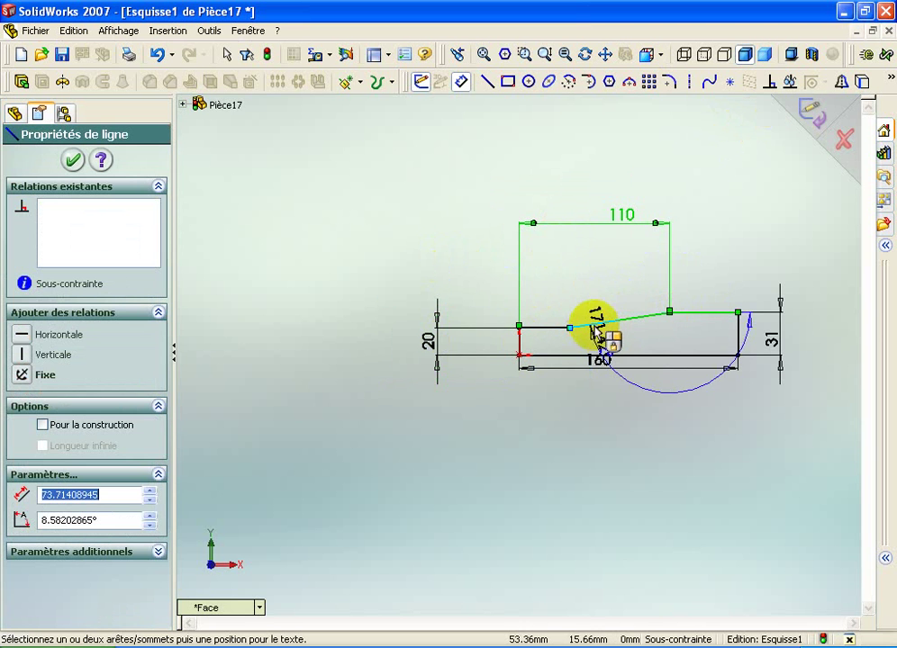
click(596, 321)
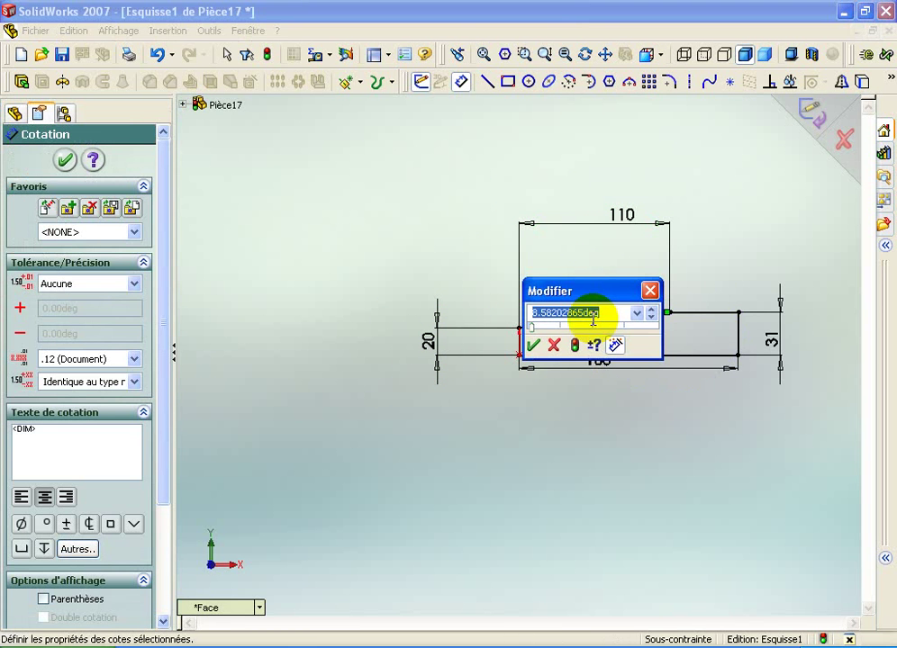
text(20)
key(Return)
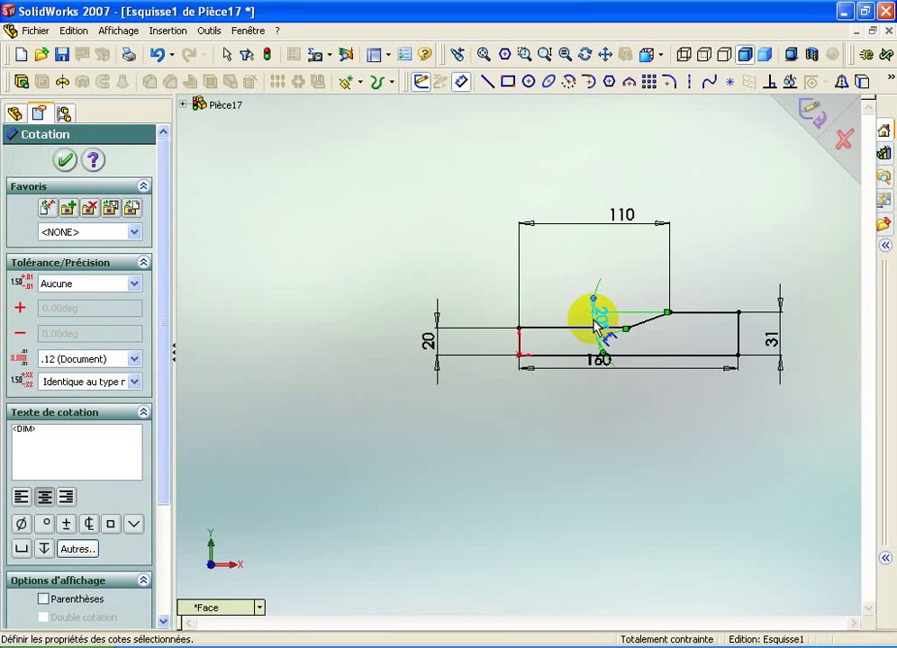
click(719, 241)
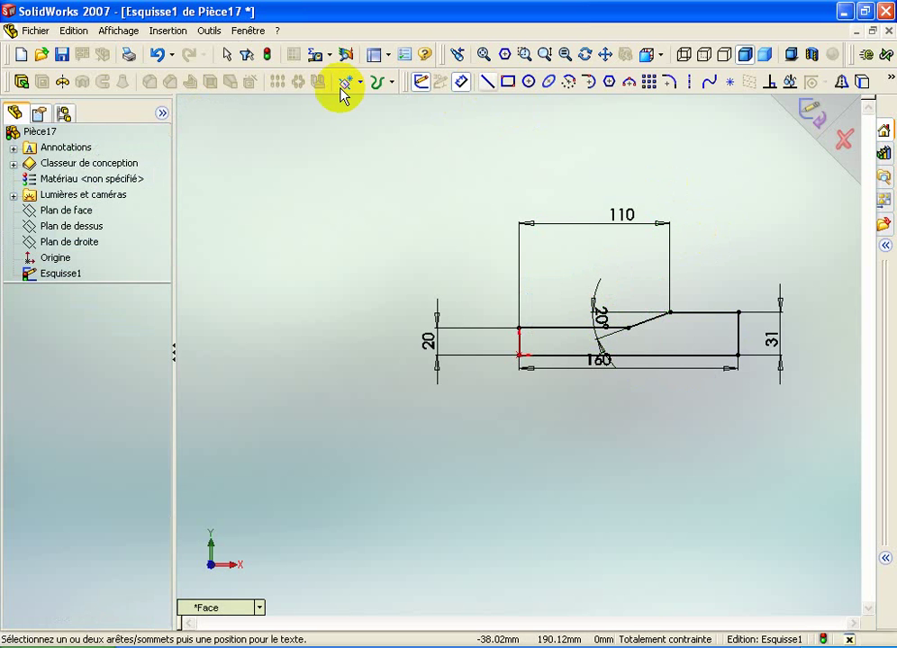
Revolve the profile 360° about its 160-long bottom line to form Révolution1.
click(62, 83)
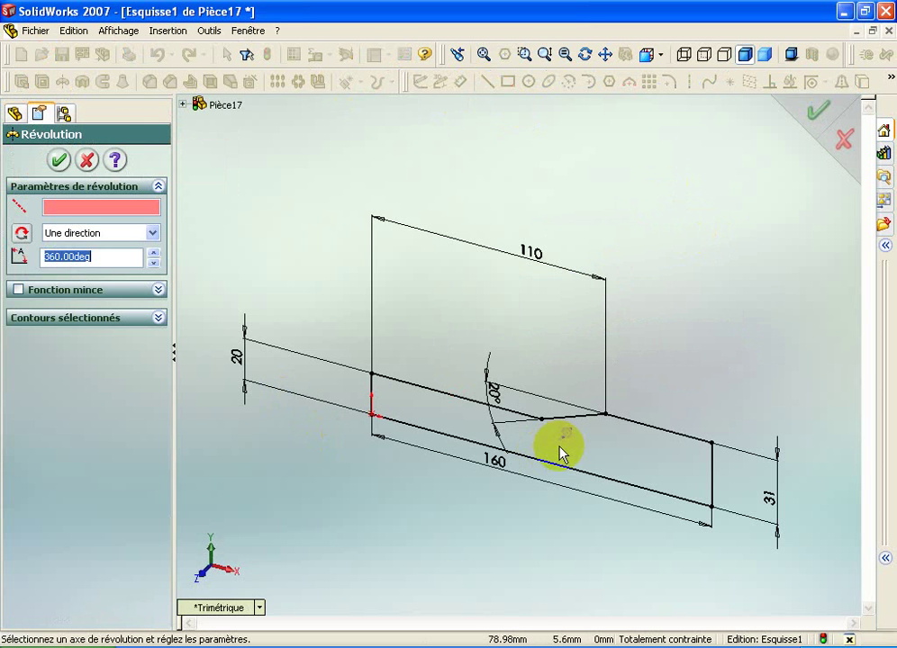
click(554, 469)
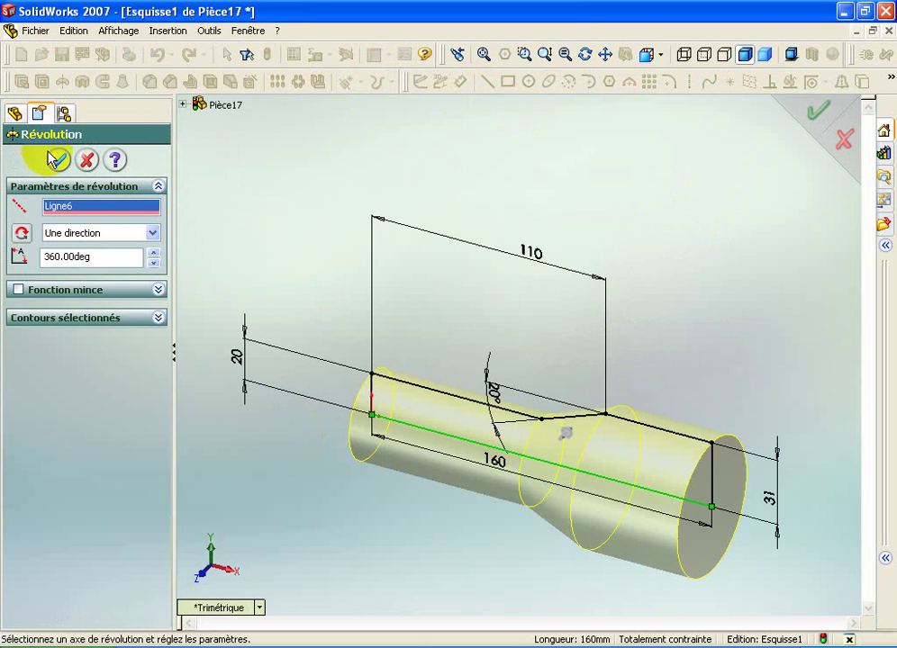
click(60, 160)
middle_drag(466, 420, 382, 271)
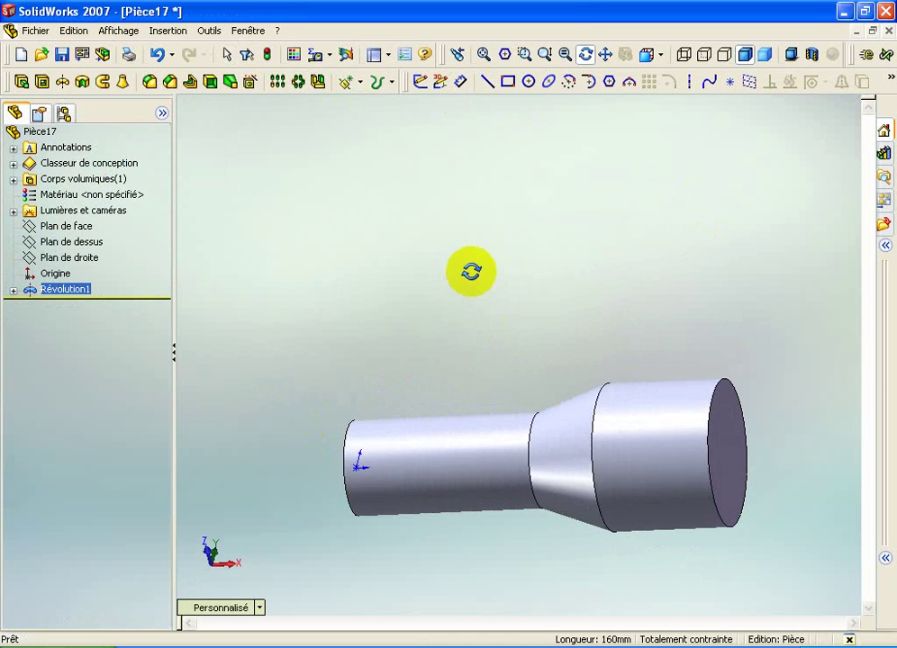
mouse_move(382, 270)
mouse_down()
mouse_move(416, 295)
mouse_move(442, 287)
mouse_up()
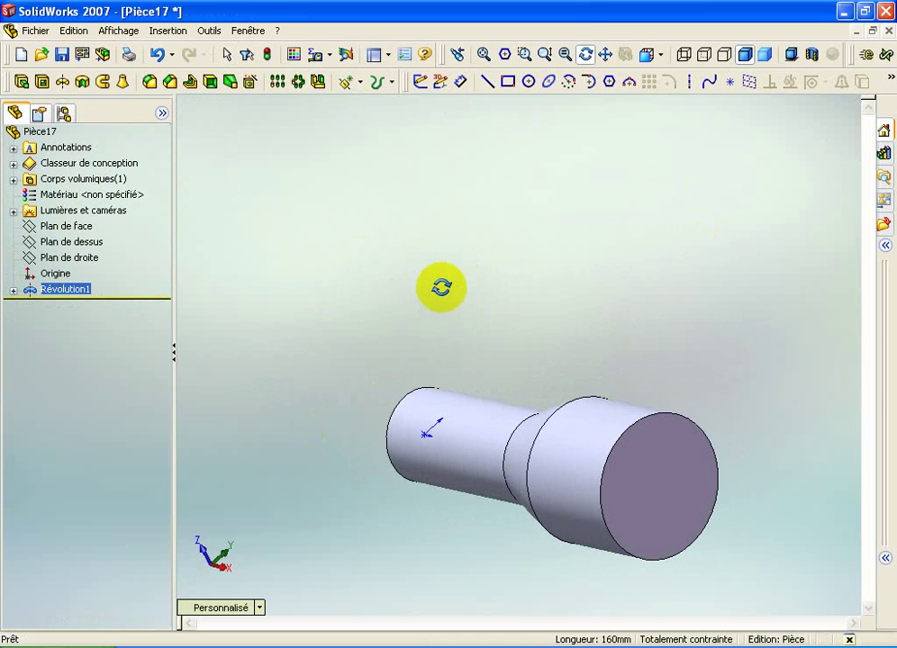
key(Escape)
click(654, 487)
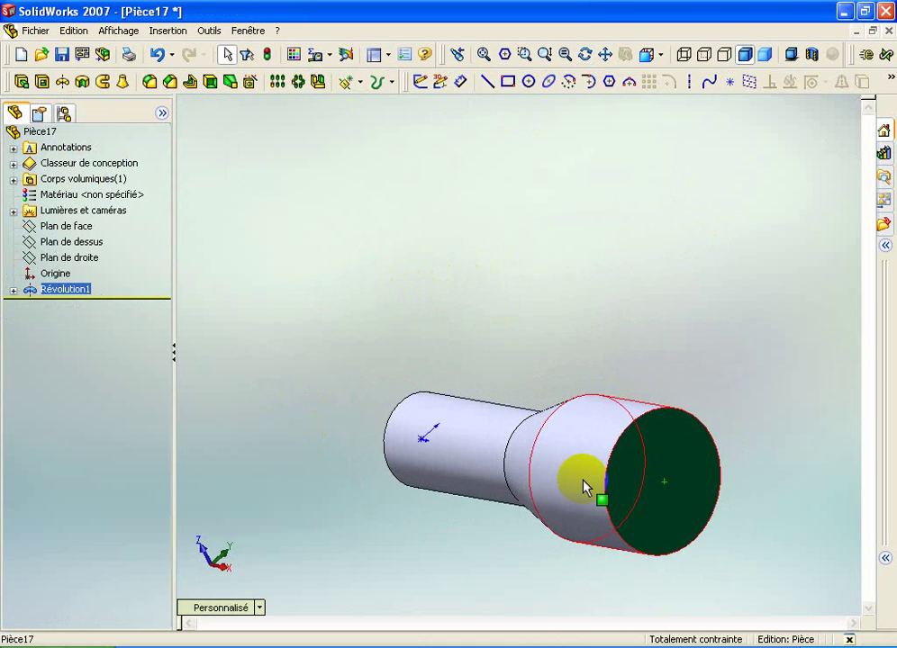
click(682, 518)
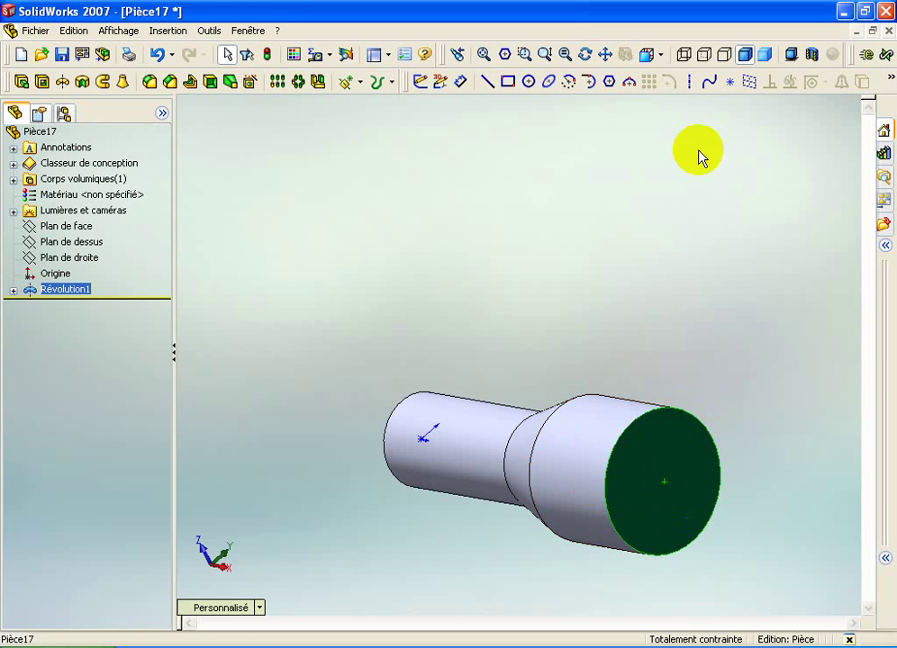
On the large end face, viewed head-on, sketch a centred circle dimensioned Ø45.
click(665, 56)
click(682, 57)
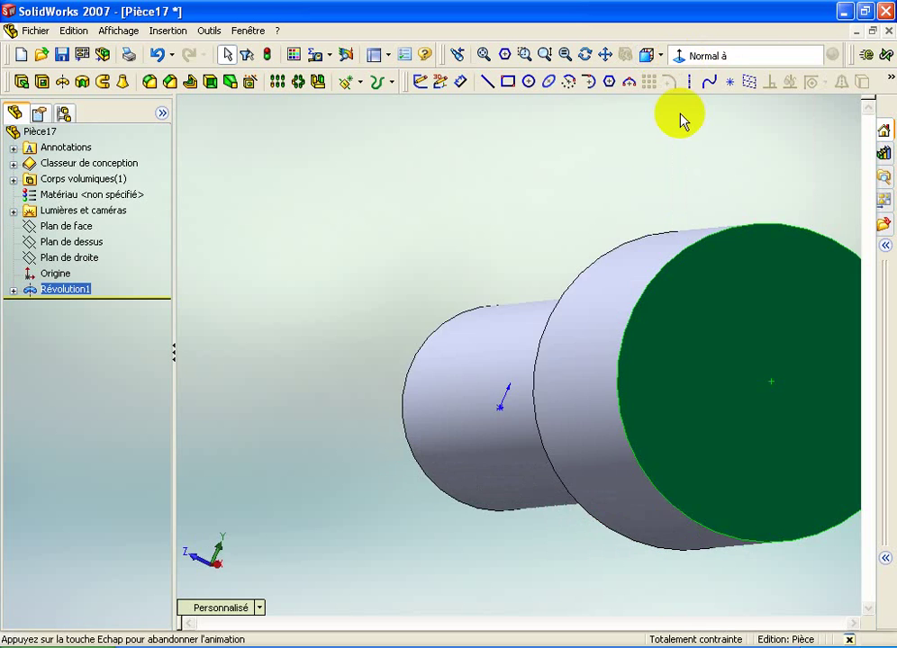
click(528, 81)
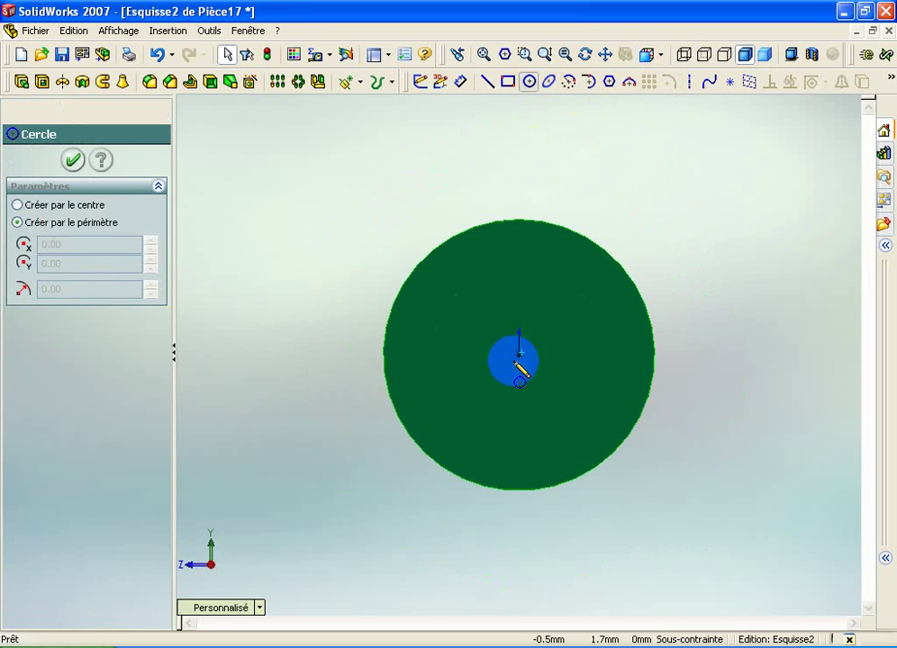
click(525, 252)
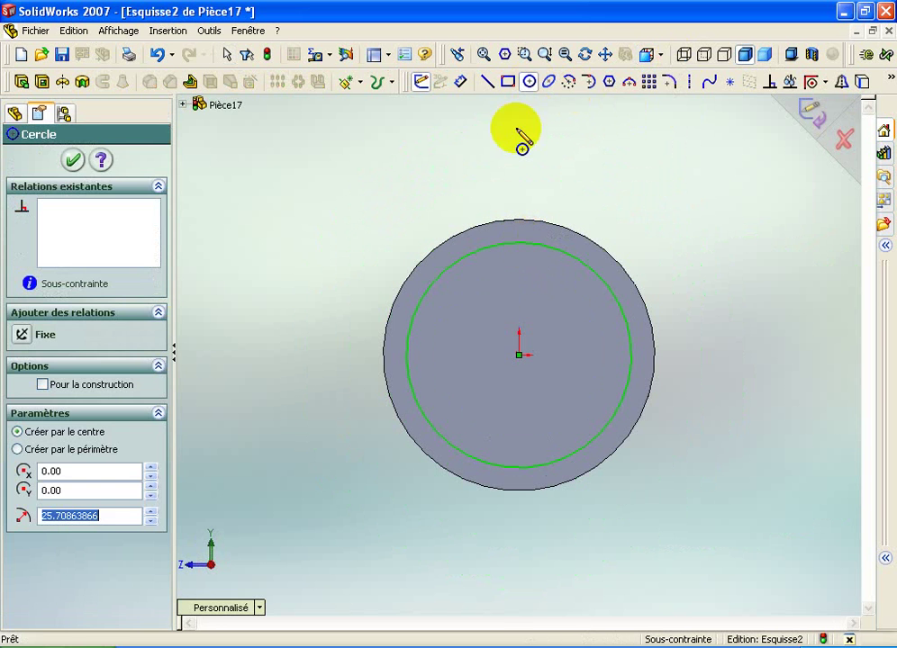
click(554, 249)
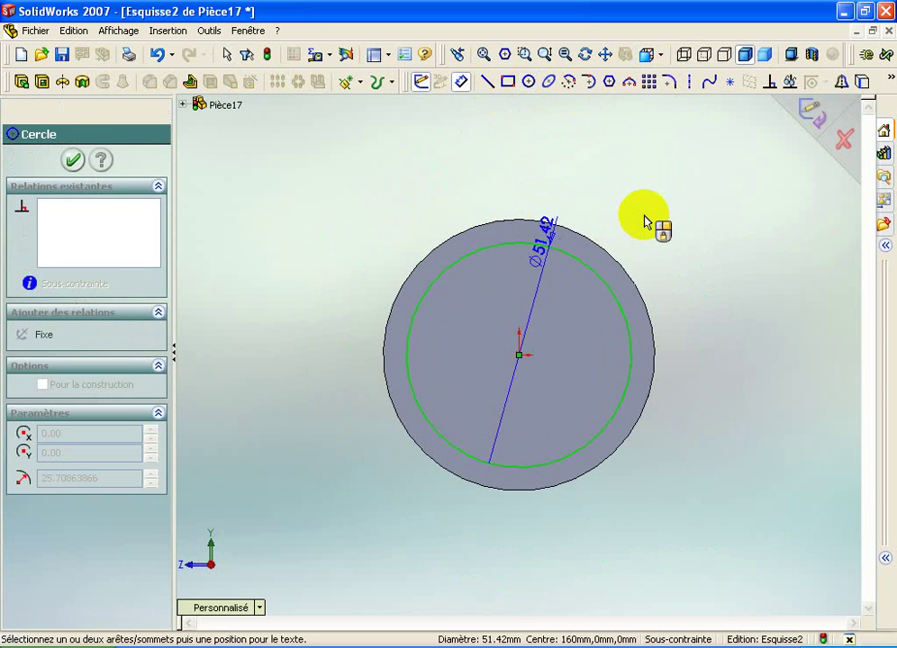
click(602, 205)
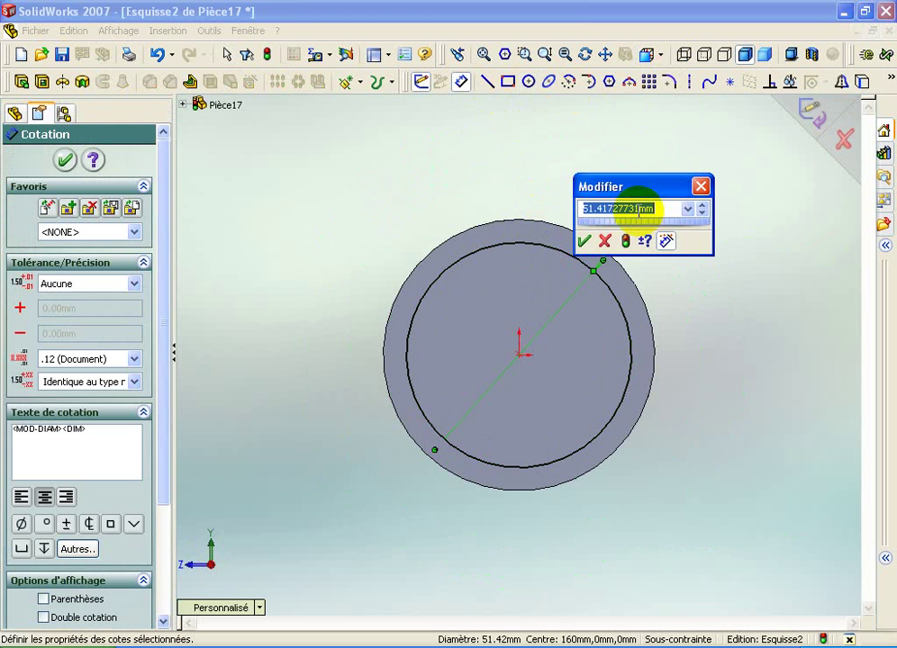
key(Return)
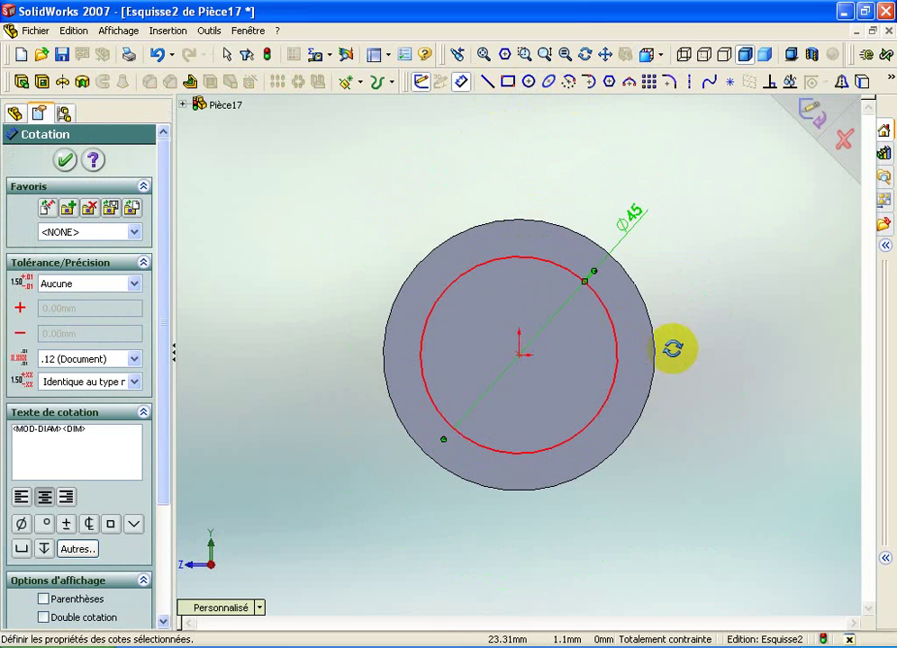
mouse_move(673, 350)
middle_down()
mouse_move(686, 389)
mouse_move(676, 397)
middle_up()
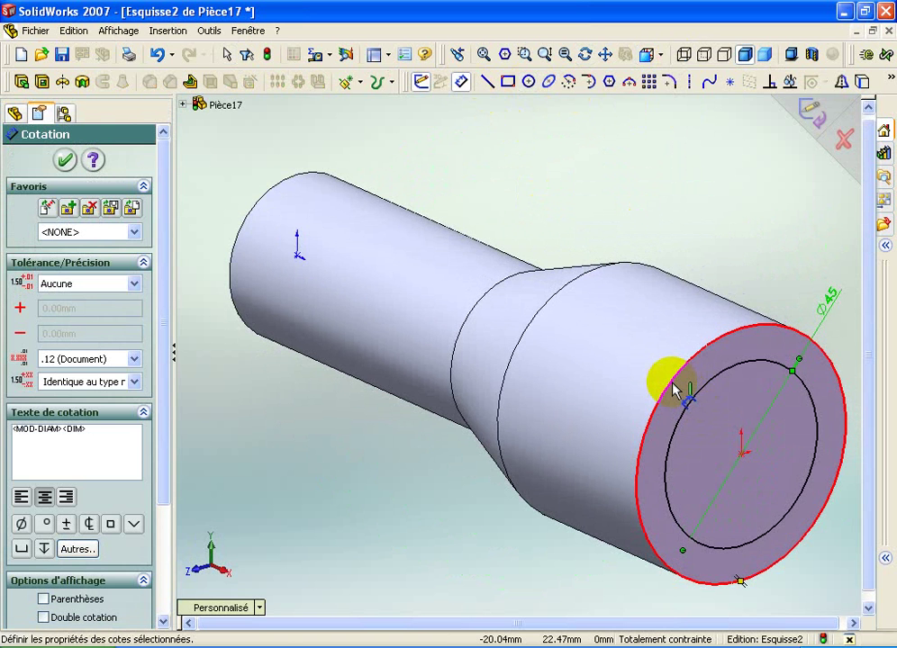
Cut the Ø45 circle 50 mm deep, then view the bore's bottom face head-on.
click(40, 82)
text(160-110)
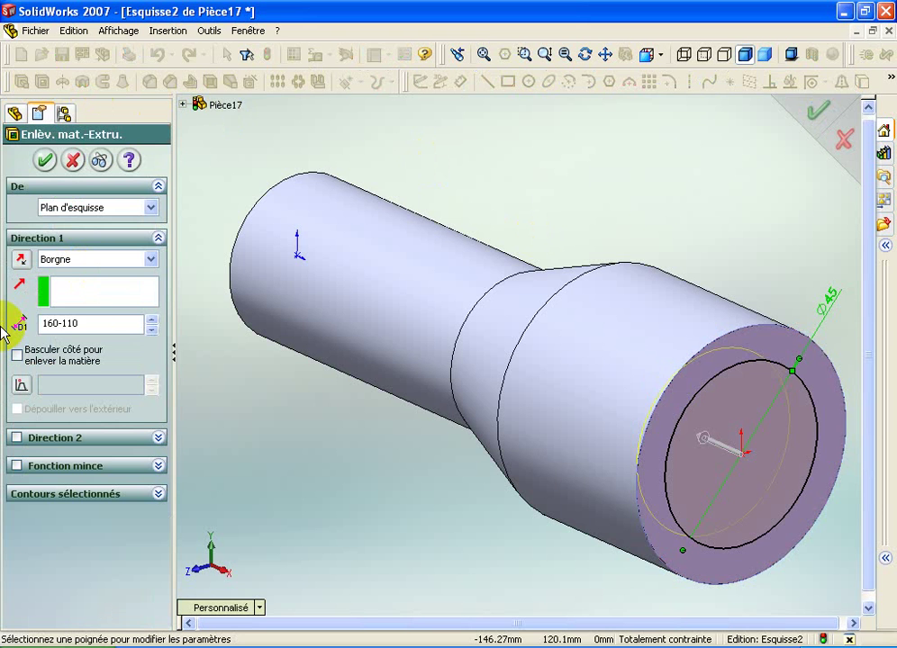
key(Return)
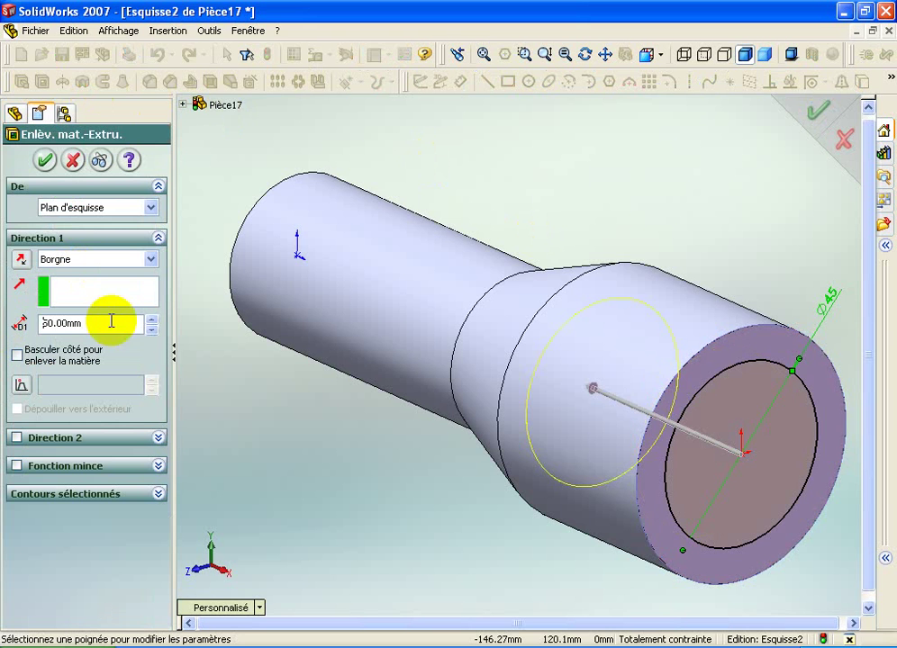
click(40, 161)
mouse_move(363, 344)
middle_down()
mouse_move(344, 298)
mouse_move(529, 333)
middle_up()
click(529, 332)
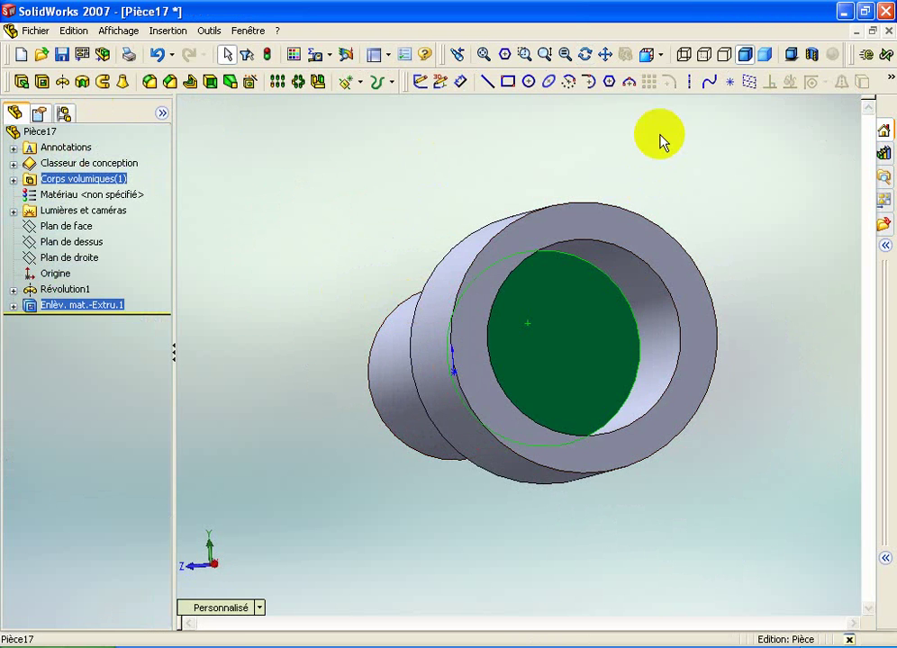
click(662, 55)
click(685, 56)
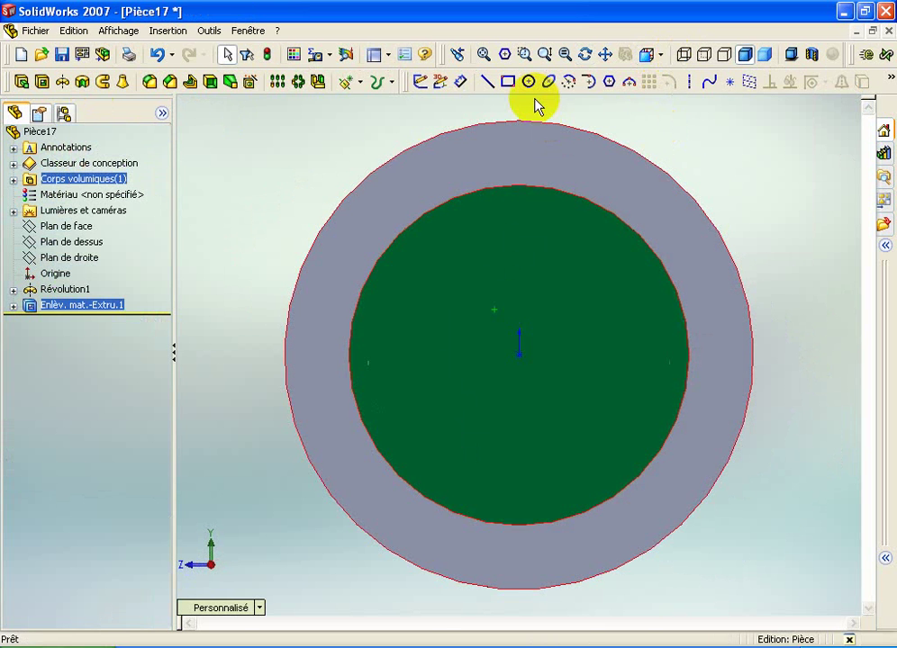
Sketch a Ø30 circle centred on the origin at the bottom of the bore.
click(529, 81)
click(519, 355)
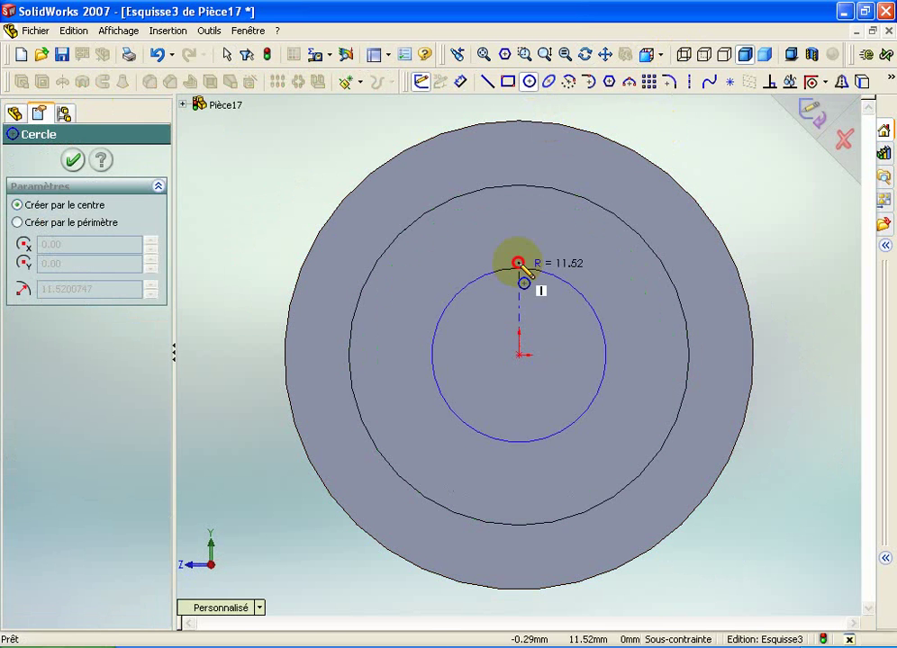
click(521, 262)
click(462, 81)
click(499, 265)
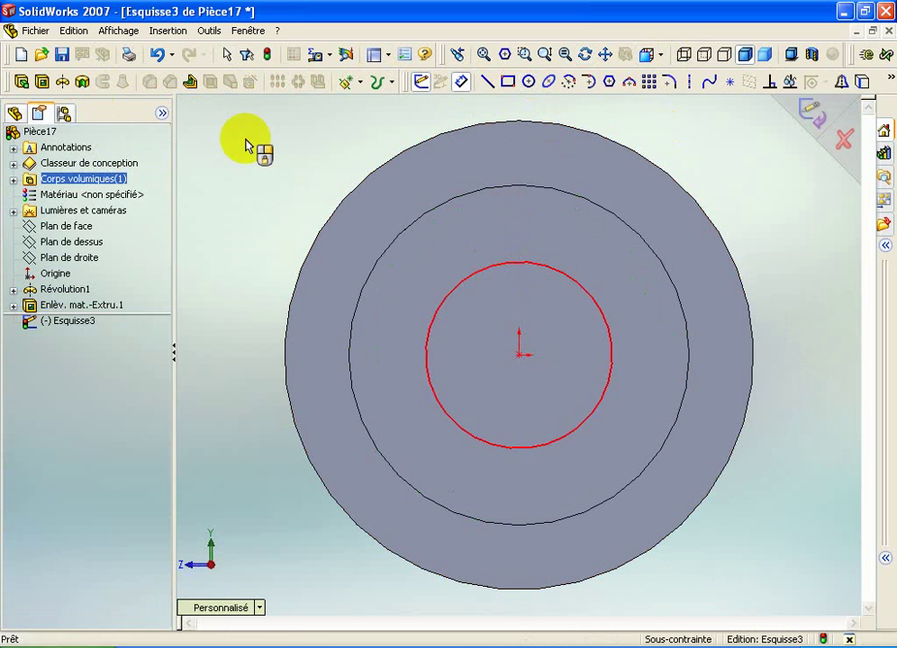
click(244, 137)
click(245, 137)
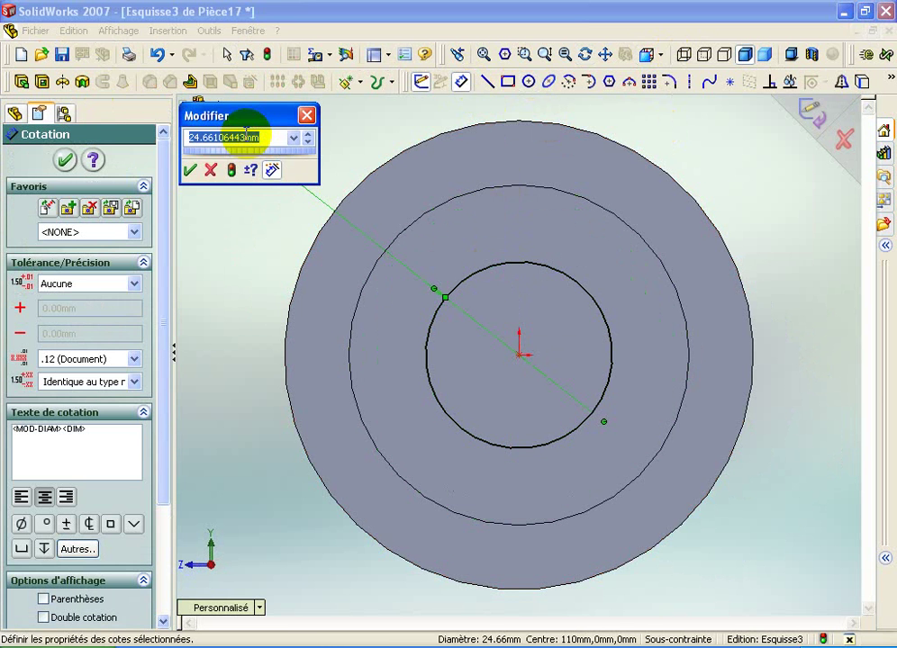
key(Return)
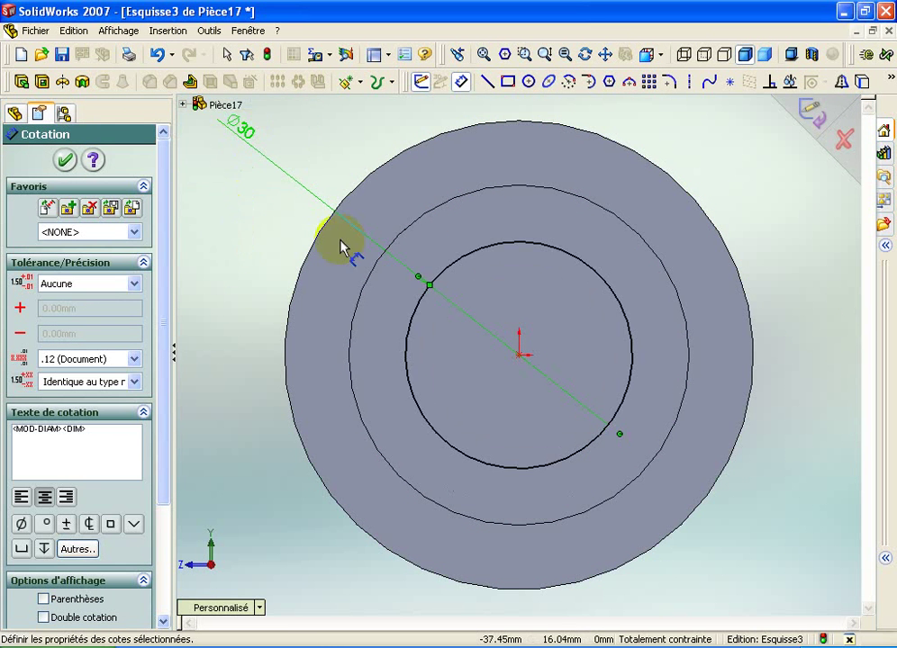
middle_drag(340, 250, 486, 300)
scroll(483, 293, up, 5)
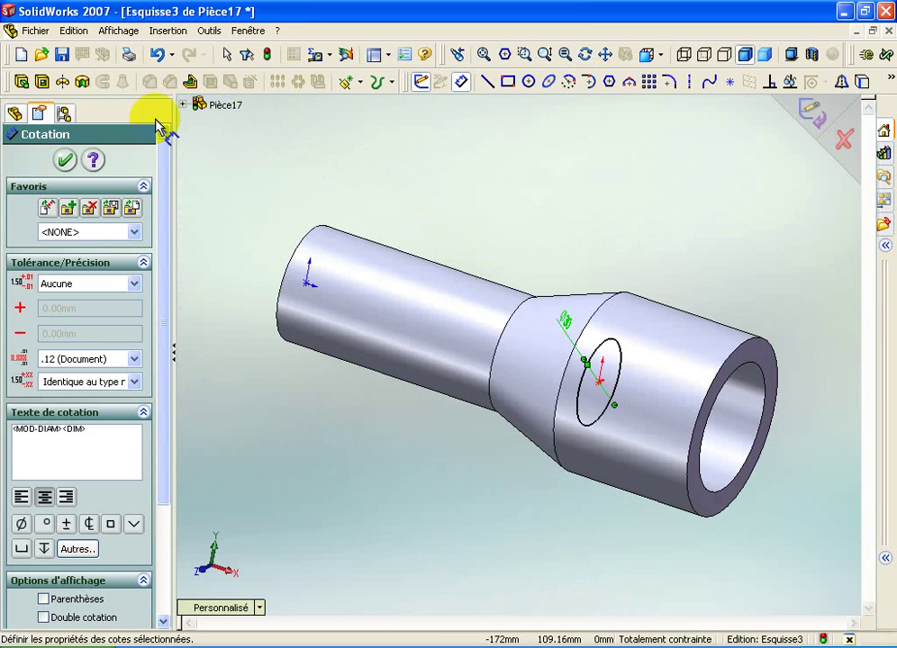
click(40, 81)
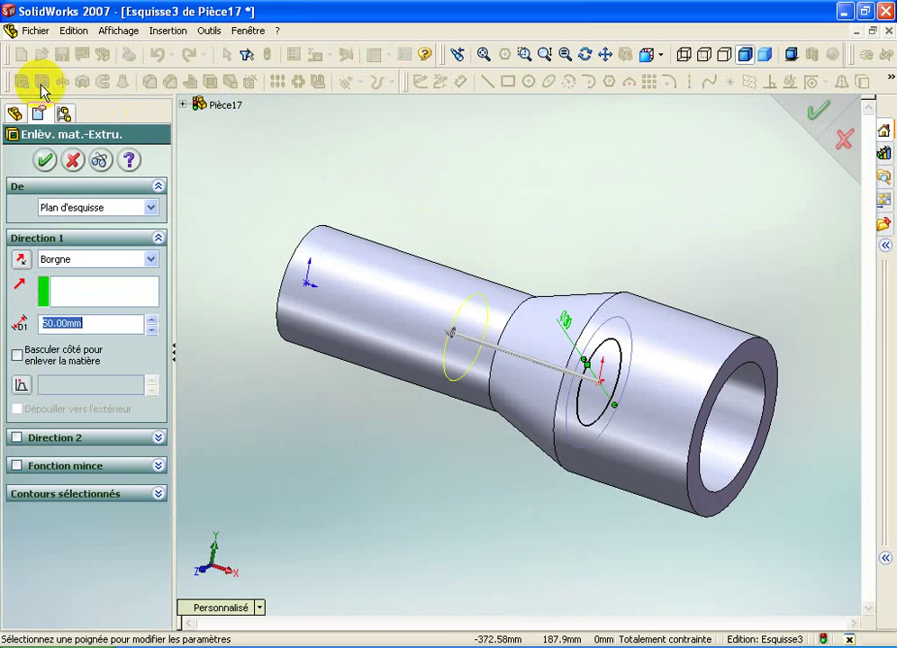
Cut the Ø30 circle 170 mm deep and orbit to inspect the through hole.
click(151, 319)
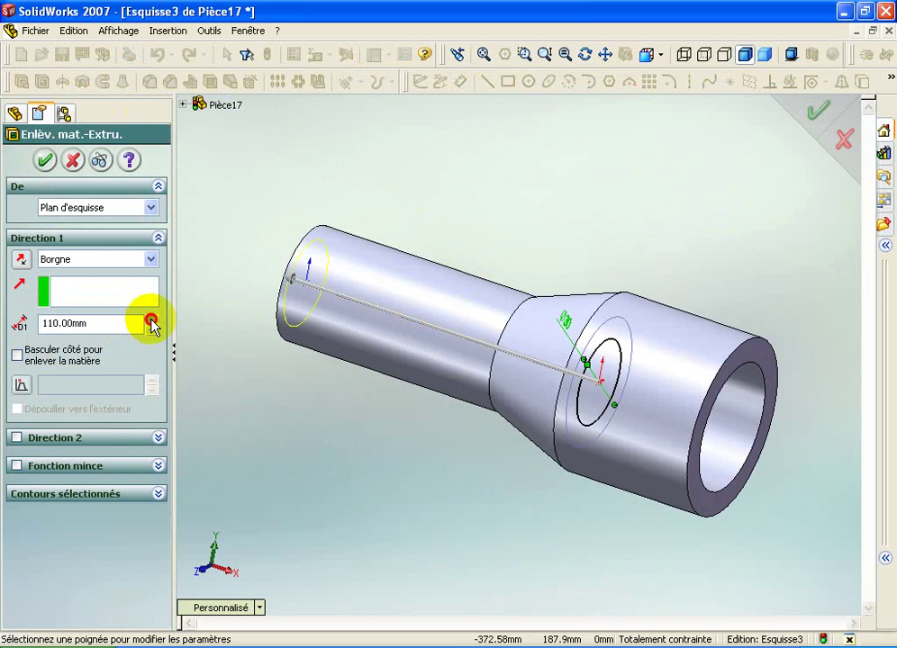
click(46, 162)
mouse_move(344, 300)
middle_down()
mouse_move(309, 299)
mouse_move(306, 290)
mouse_move(399, 316)
mouse_move(422, 448)
mouse_move(486, 424)
mouse_move(511, 435)
mouse_move(300, 380)
mouse_move(331, 390)
middle_up()
key(Escape)
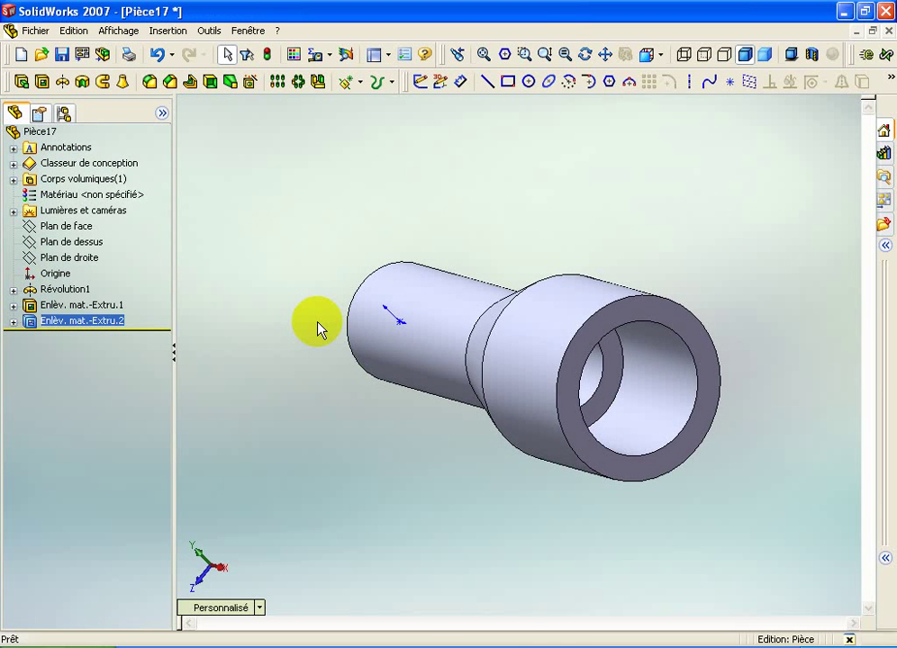
mouse_move(651, 235)
middle_down()
mouse_move(586, 254)
mouse_move(586, 286)
mouse_move(640, 288)
mouse_move(627, 262)
mouse_move(701, 181)
mouse_move(663, 176)
mouse_move(320, 275)
middle_up()
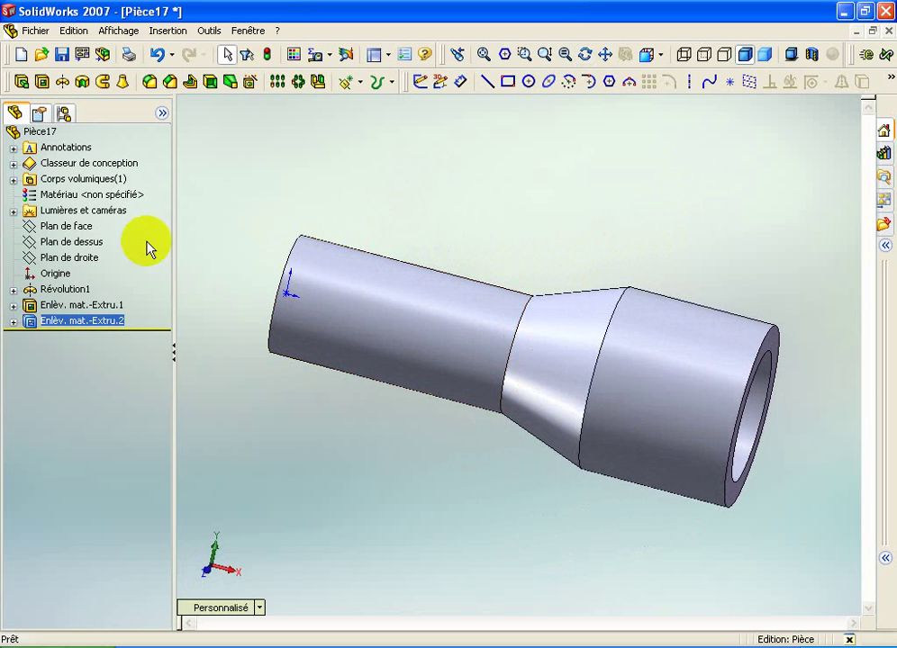
Face the front plane and draw a vertical line upward from the origin.
click(95, 229)
middle_drag(294, 198, 421, 384)
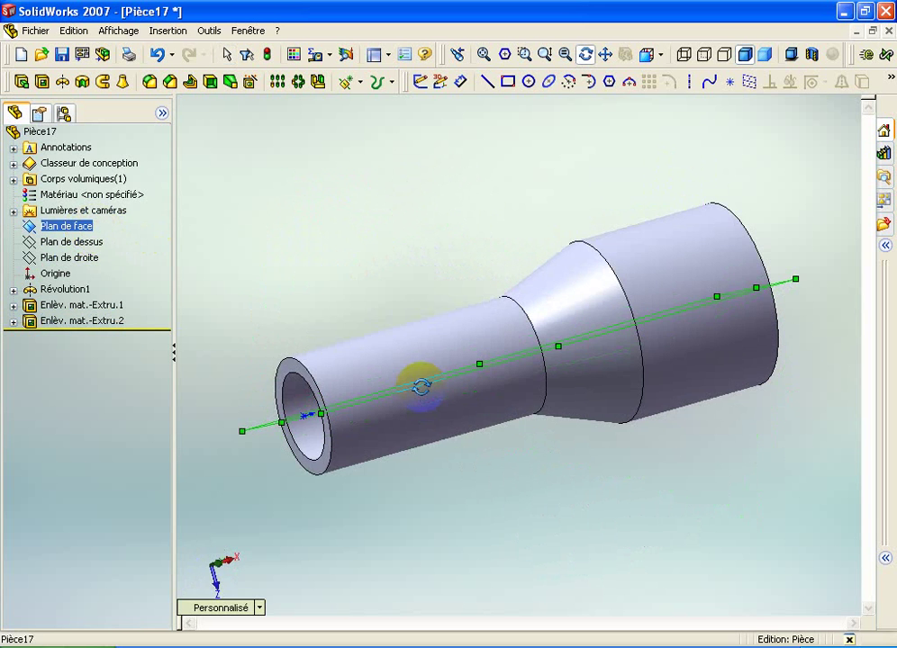
click(661, 55)
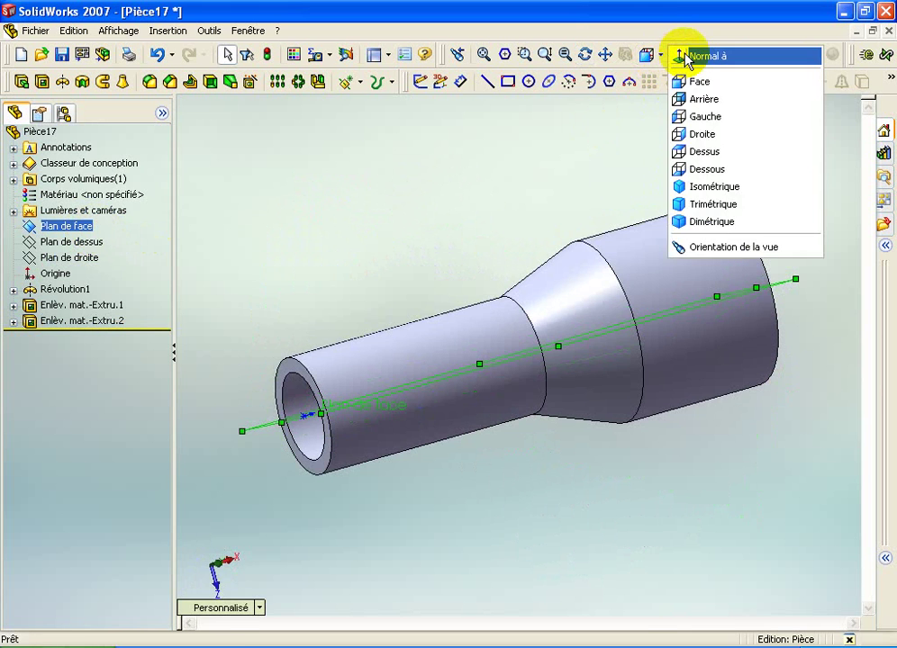
click(689, 54)
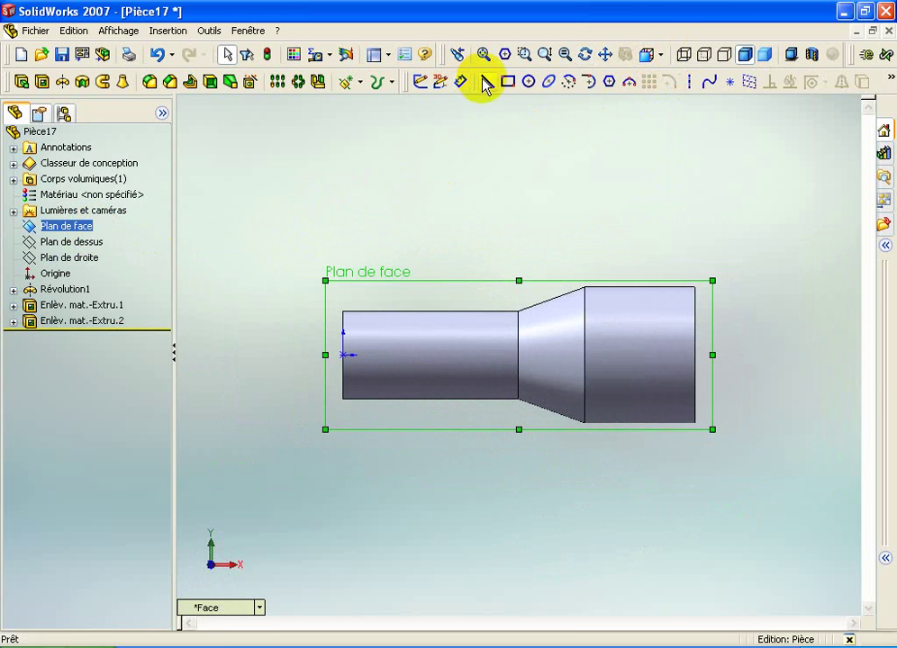
click(487, 82)
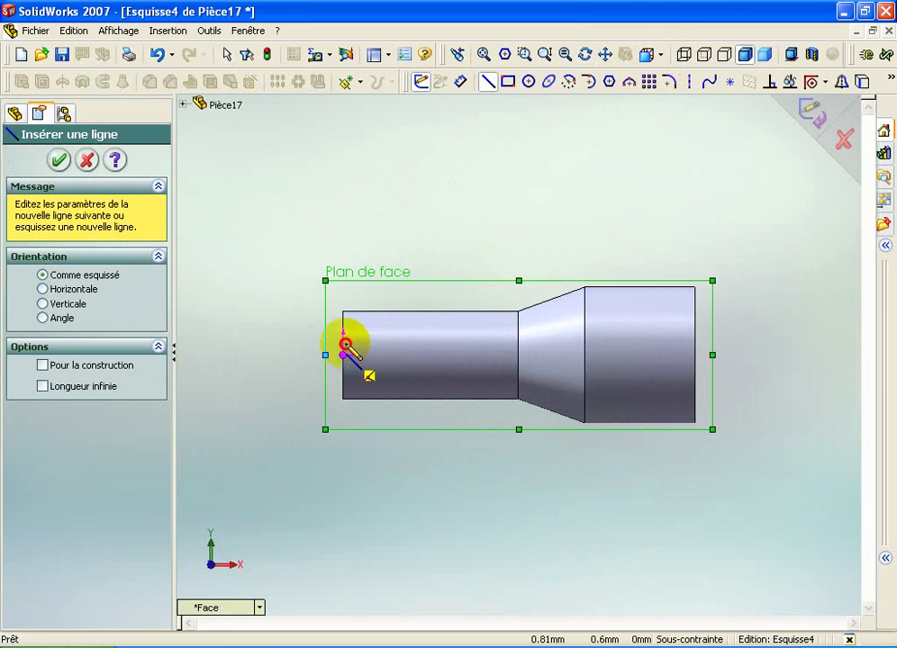
drag(345, 345, 344, 310)
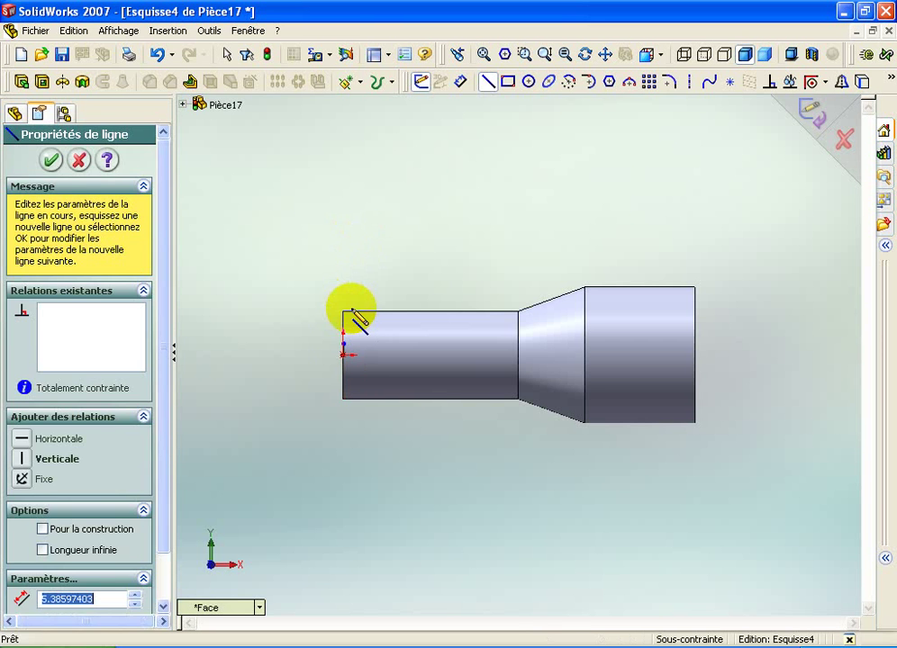
key(Escape)
drag(343, 311, 344, 231)
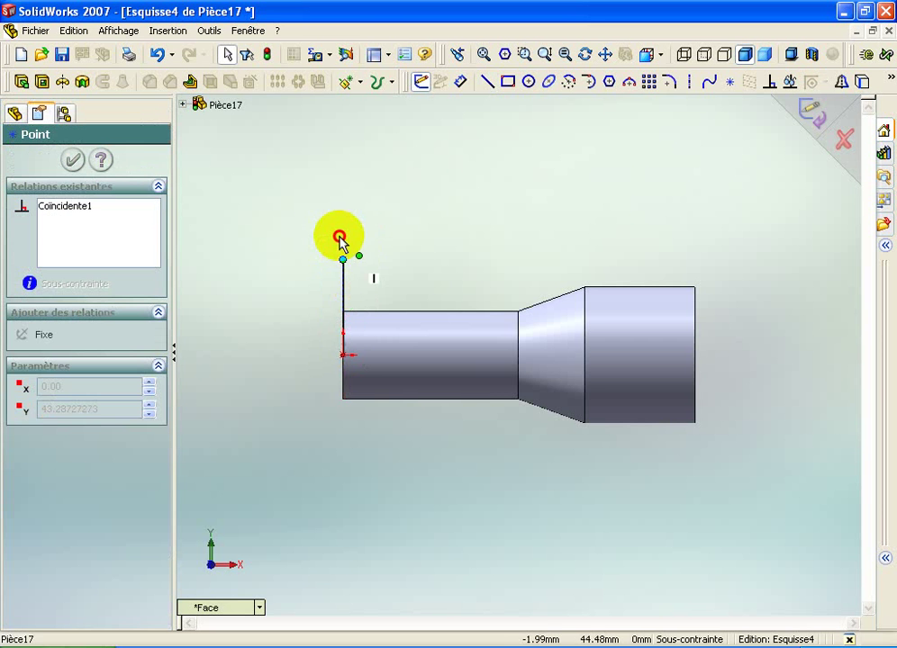
click(384, 236)
Add a horizontal base line and second upright, capped by a three-point semicircular arc.
click(487, 82)
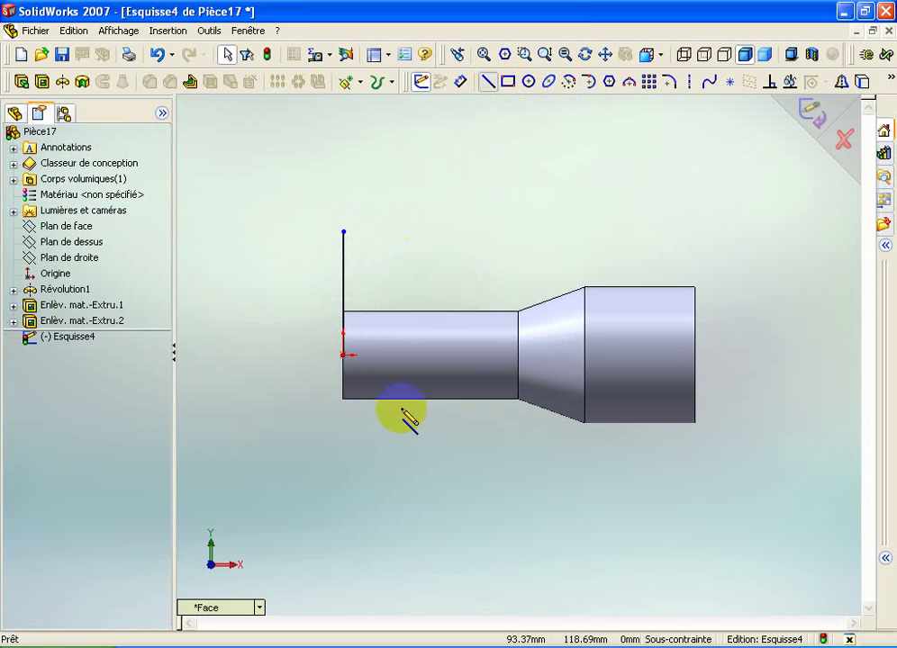
click(343, 355)
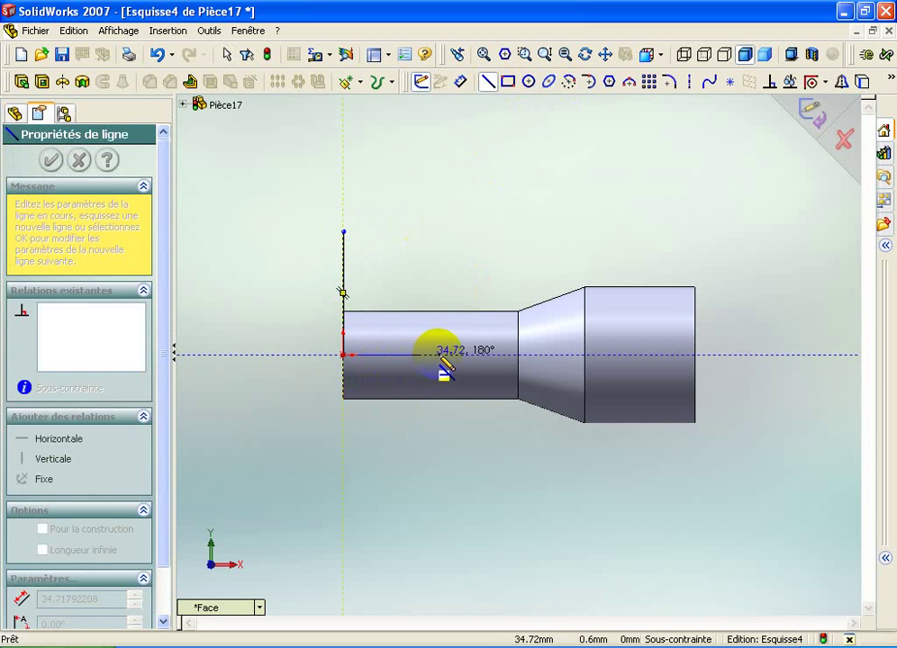
click(439, 355)
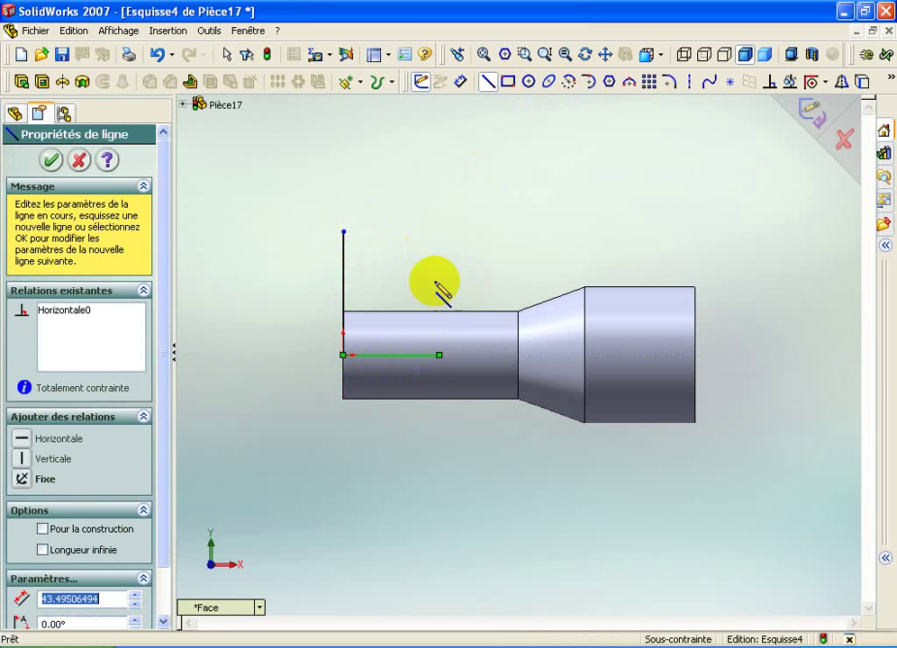
click(440, 233)
key(Escape)
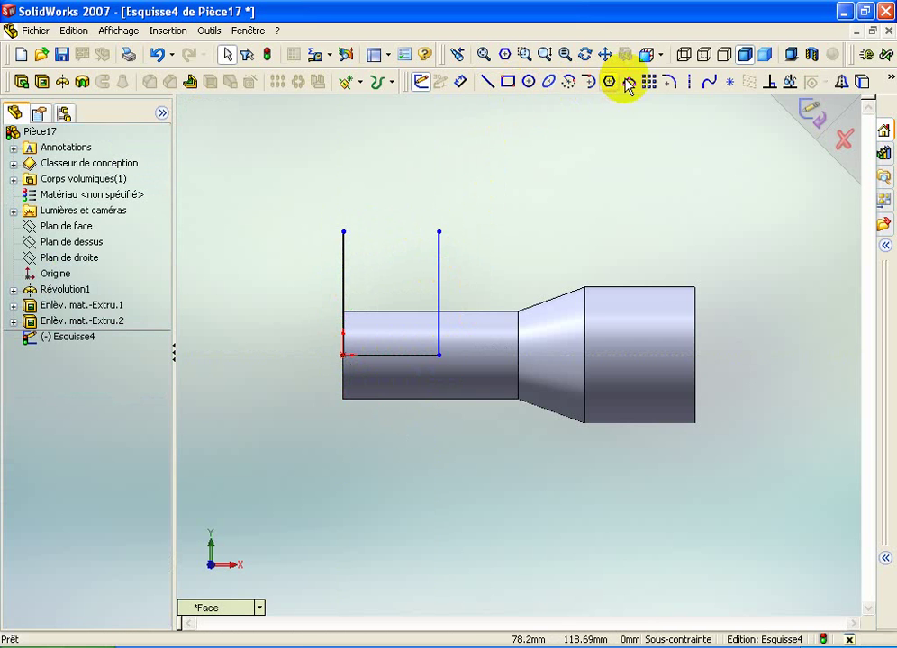
click(629, 83)
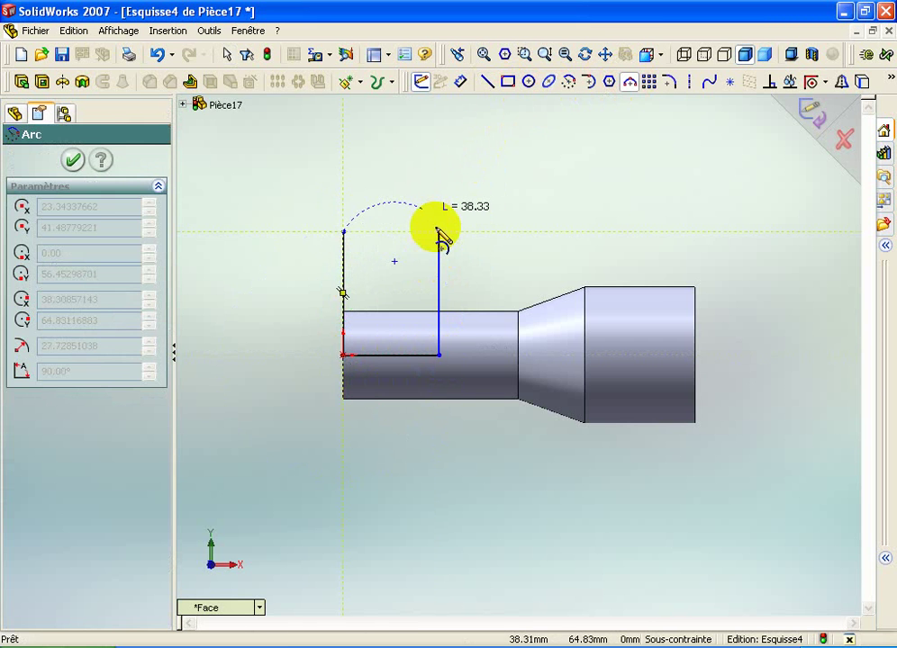
click(438, 231)
click(406, 187)
key(Escape)
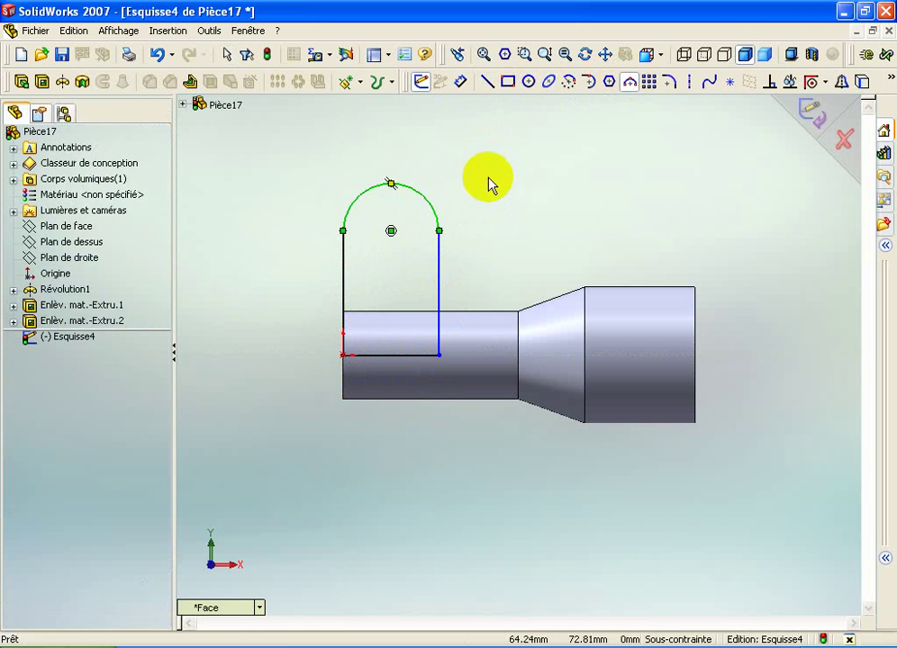
click(460, 82)
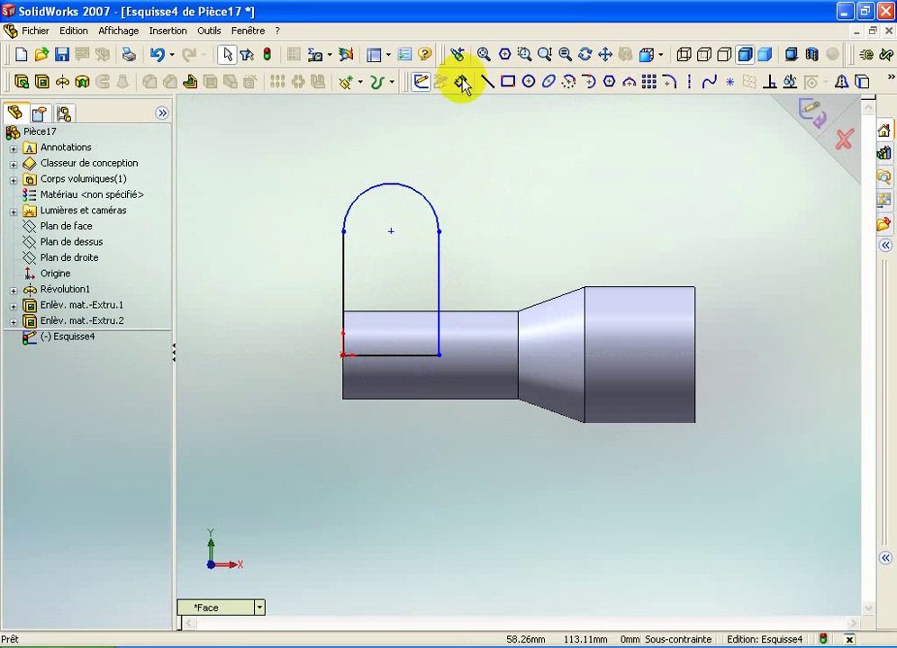
Dimension the arc centre 33.75 above the axis and the arc radius to R30.50.
click(392, 356)
click(391, 231)
click(257, 261)
text(33.75)
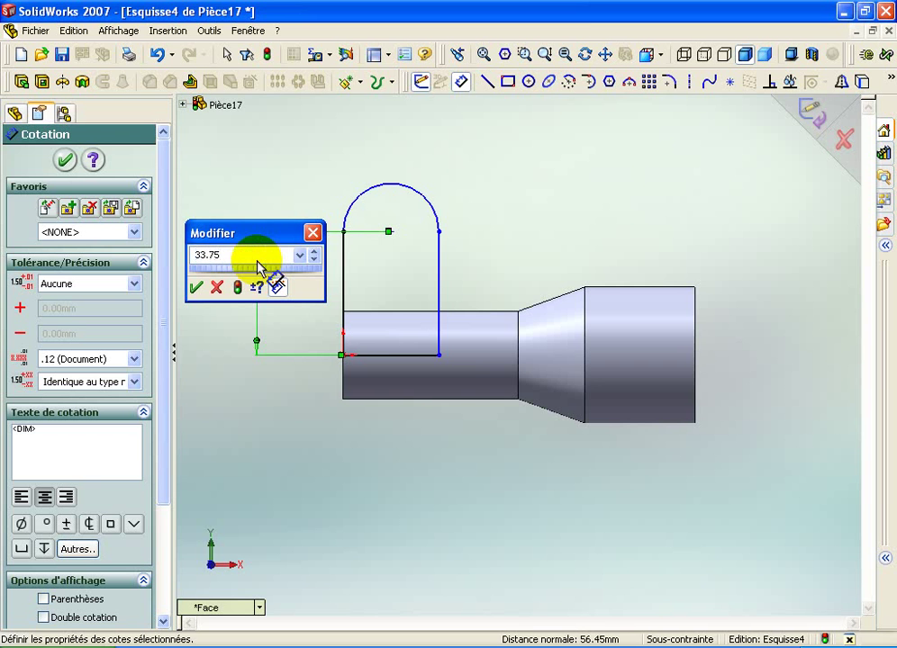
key(Return)
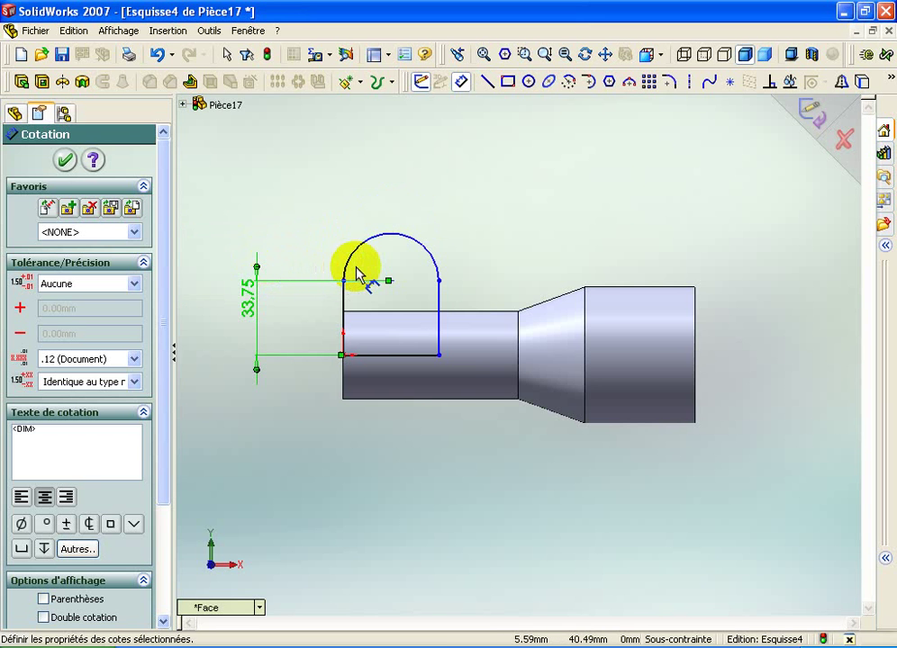
click(434, 250)
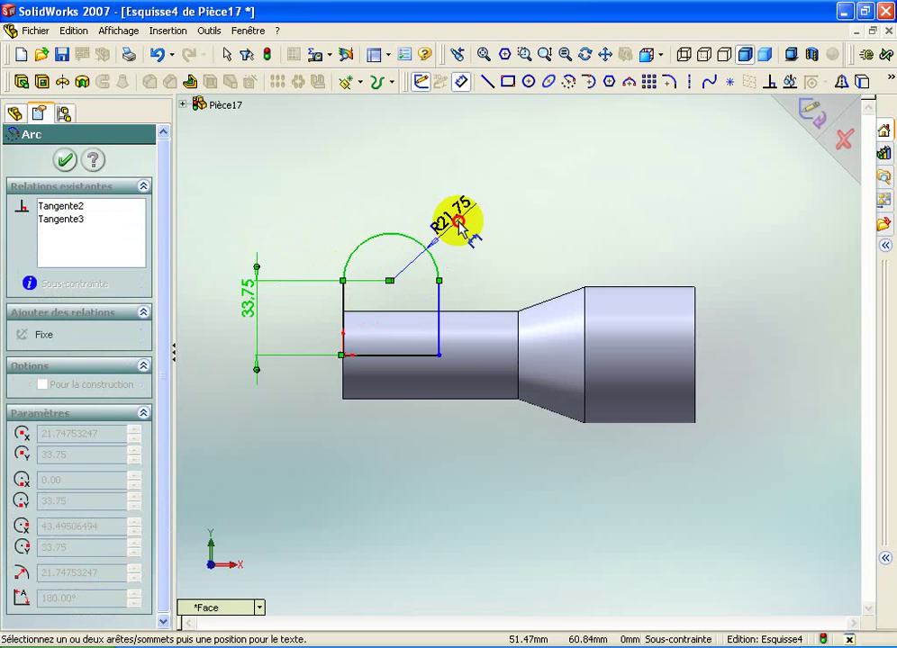
click(459, 225)
text(30.5)
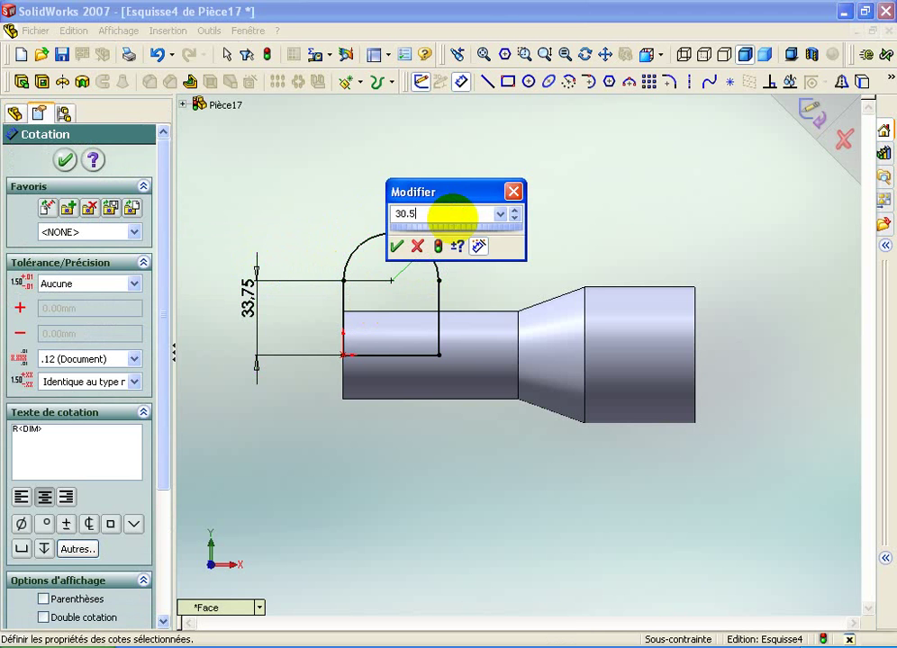
key(Return)
mouse_move(460, 244)
middle_down()
mouse_move(524, 270)
mouse_move(550, 299)
mouse_move(532, 288)
middle_up()
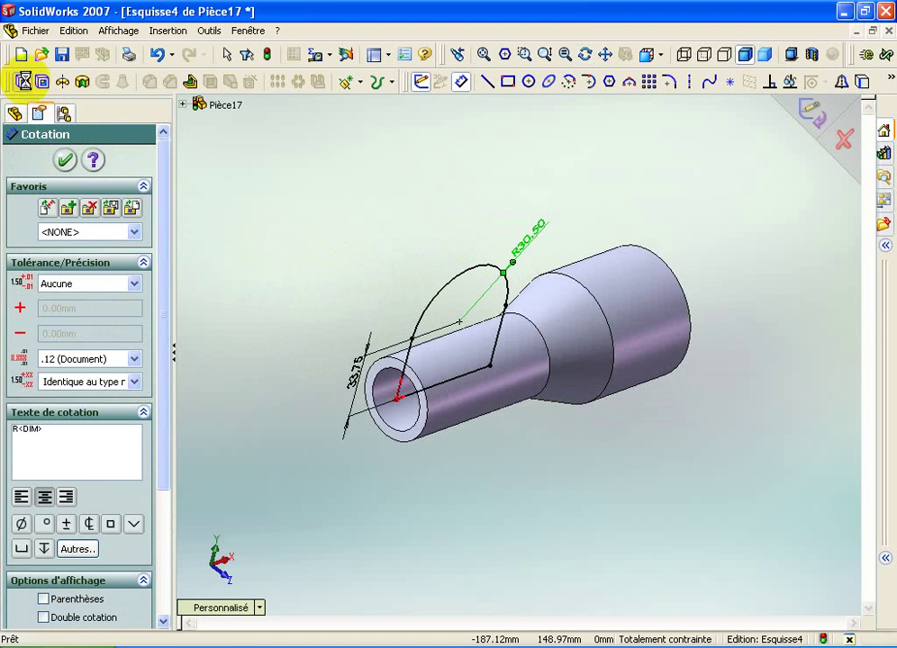
click(23, 81)
text(20)
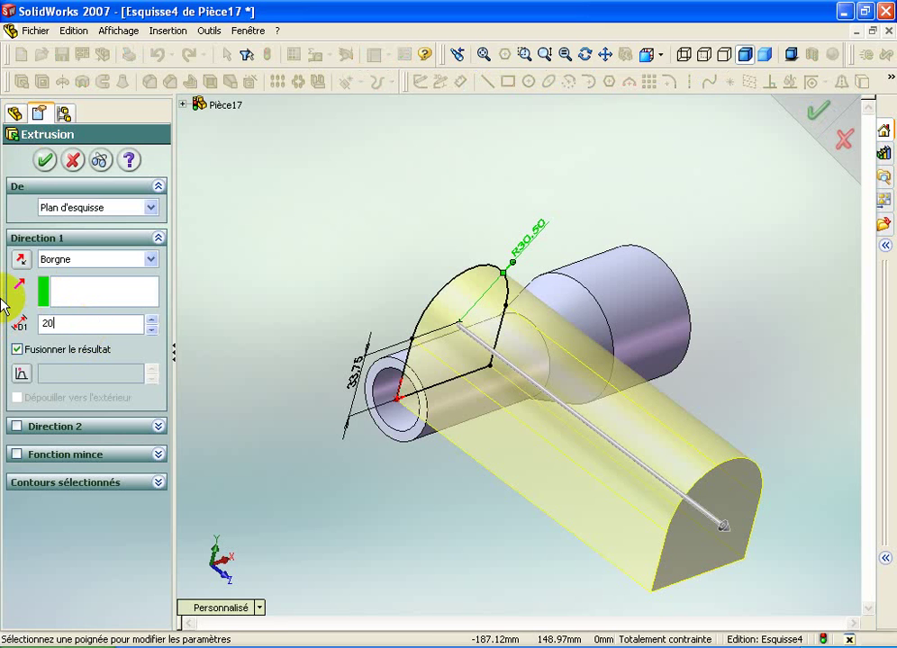
Add a 20 mm Direction 2 depth to the lug extrusion, confirm it, and orbit to view the lug.
click(16, 427)
text(2)
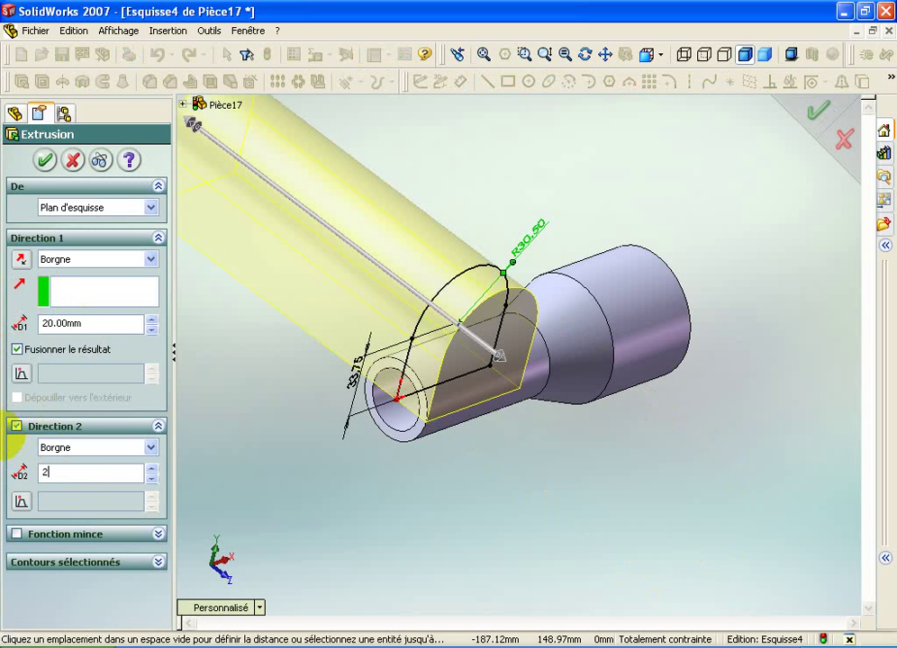
text(0)
key(Return)
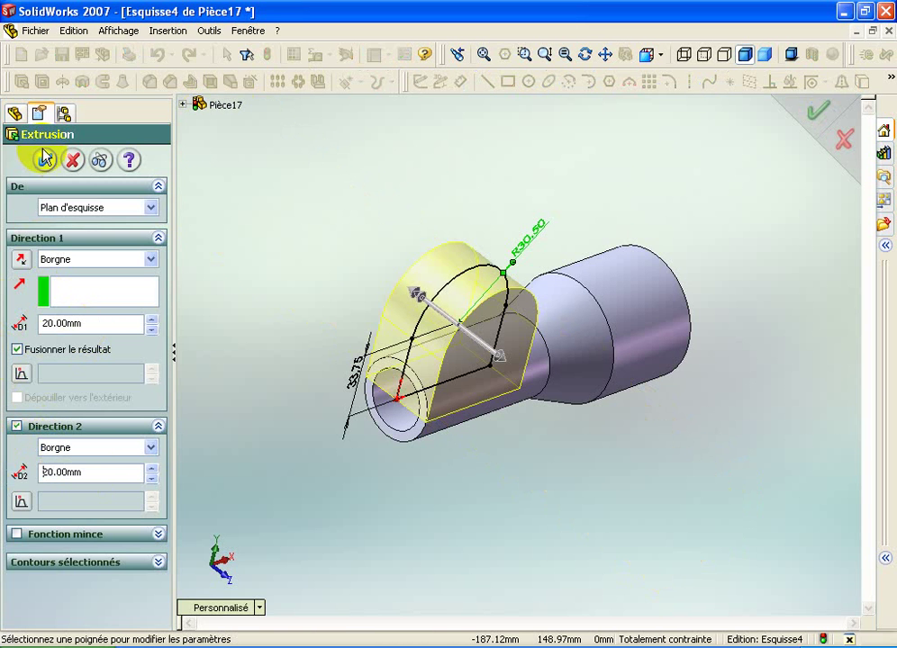
click(44, 161)
mouse_move(466, 450)
middle_down()
mouse_move(430, 380)
mouse_move(451, 404)
mouse_move(487, 407)
middle_up()
Sketch a circle centred on the bore axis on the lug's flat face, viewed normal to it.
click(468, 358)
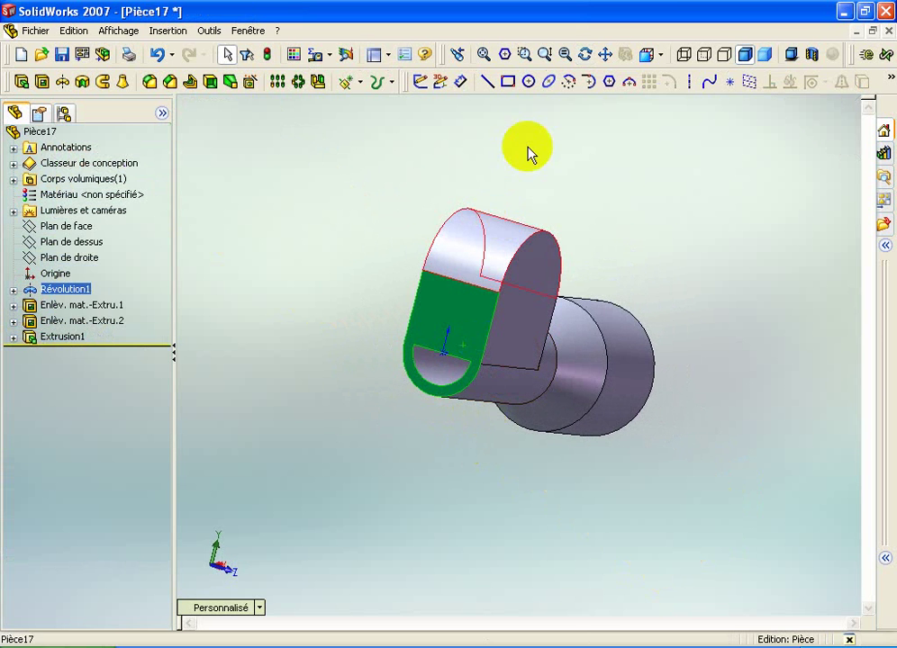
click(661, 56)
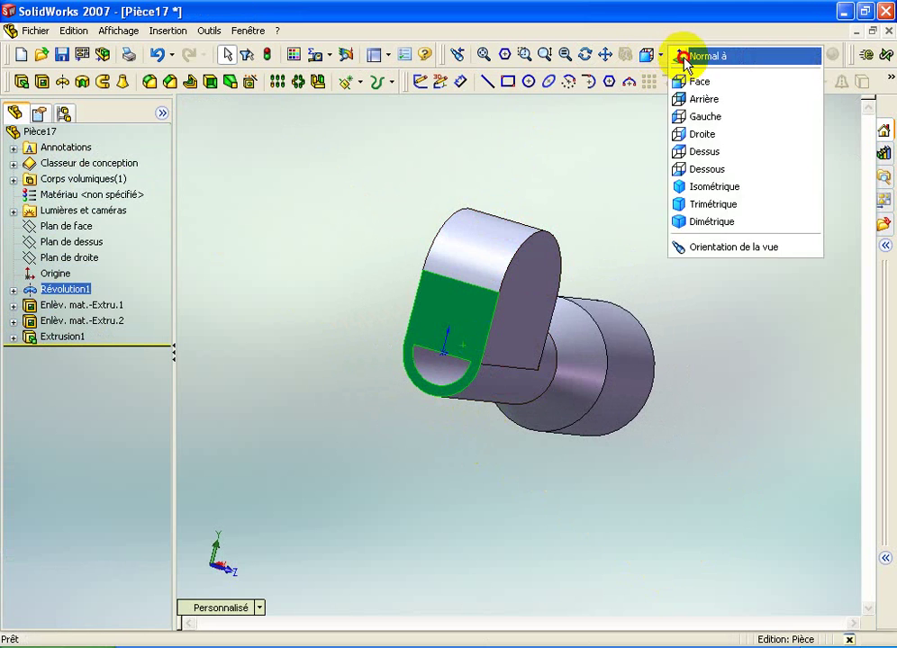
click(686, 57)
click(529, 81)
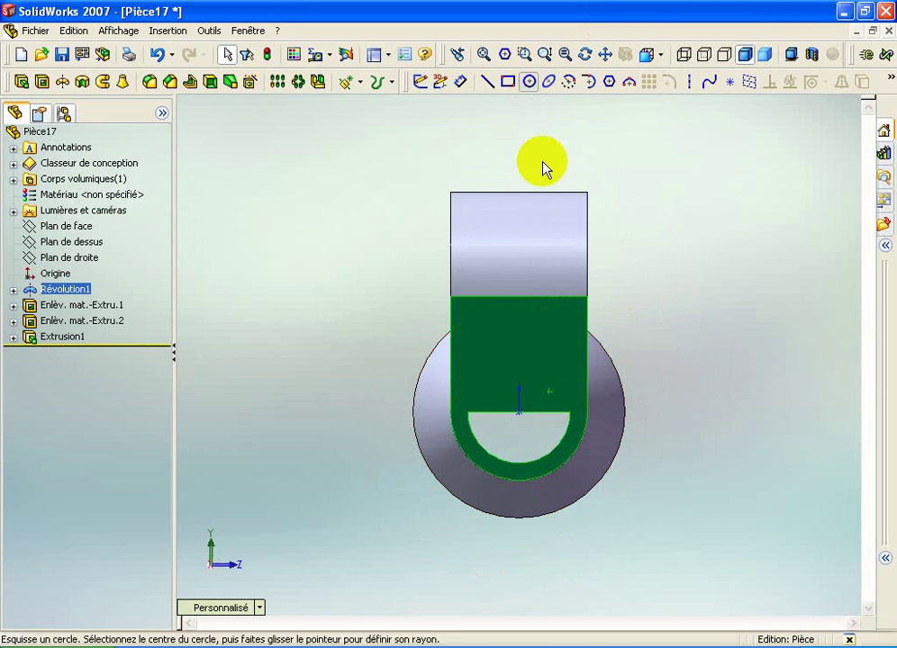
drag(519, 411, 544, 379)
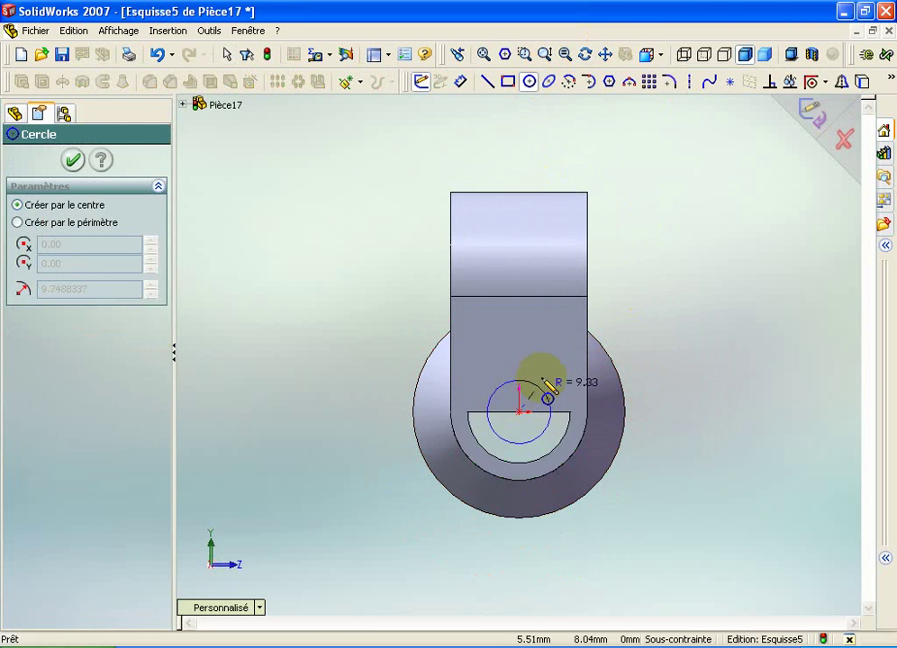
key(Escape)
Constrain the circle concentric and tangent to the bore's half-round edge.
click(557, 440)
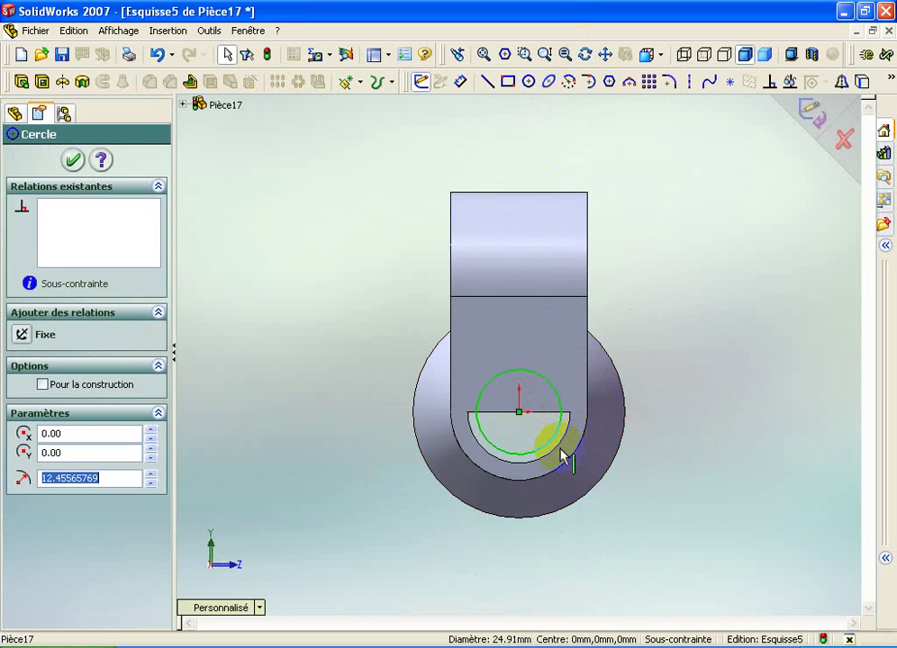
ctrl+click(553, 469)
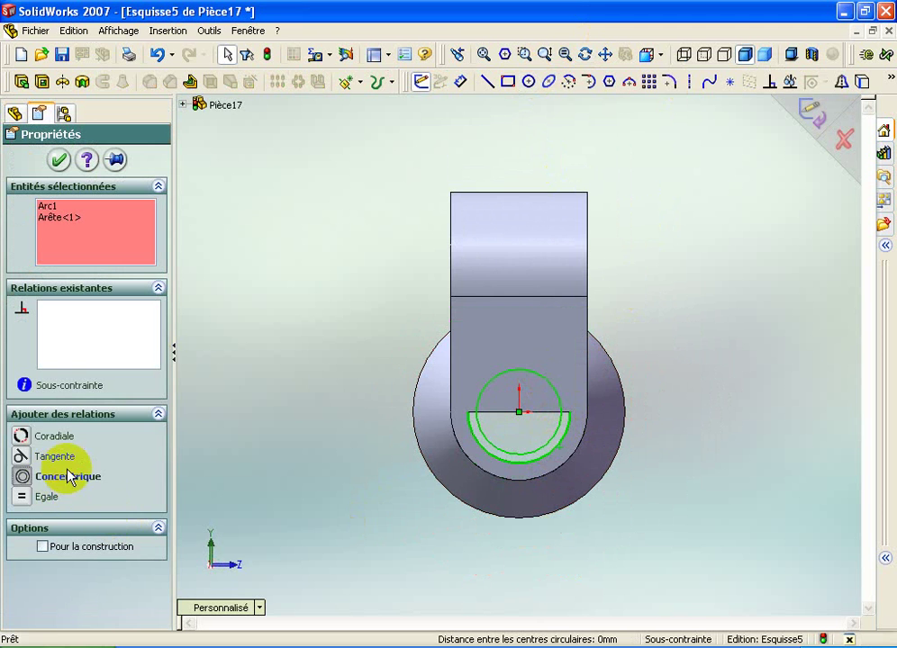
click(55, 478)
click(23, 458)
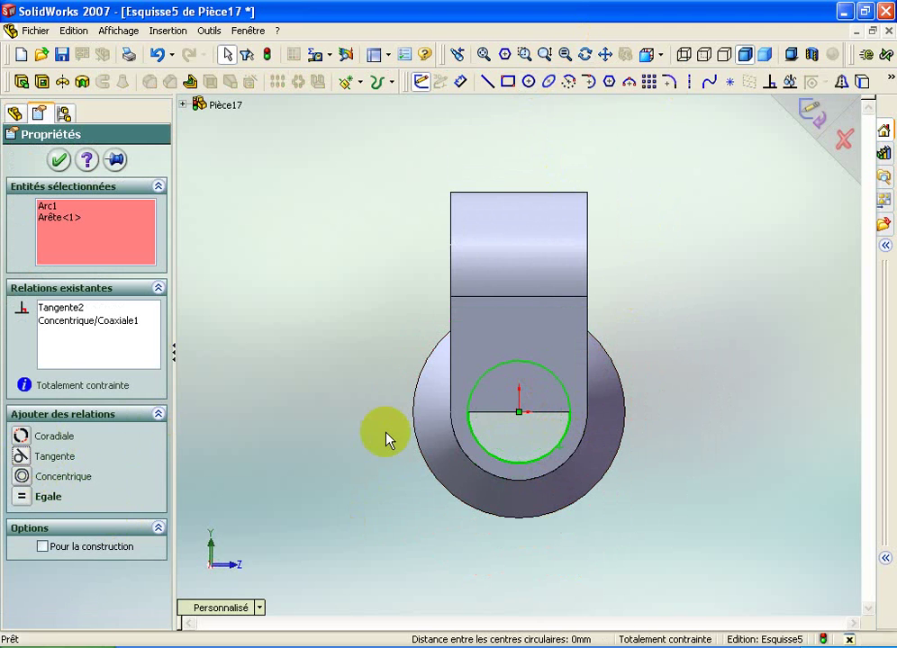
middle_drag(387, 441, 536, 380)
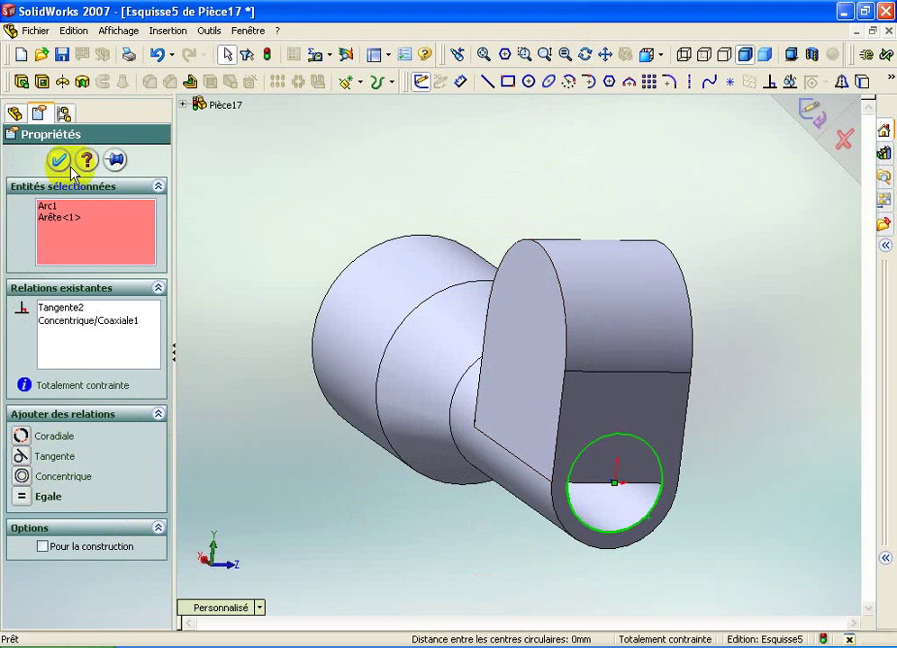
click(57, 159)
click(42, 81)
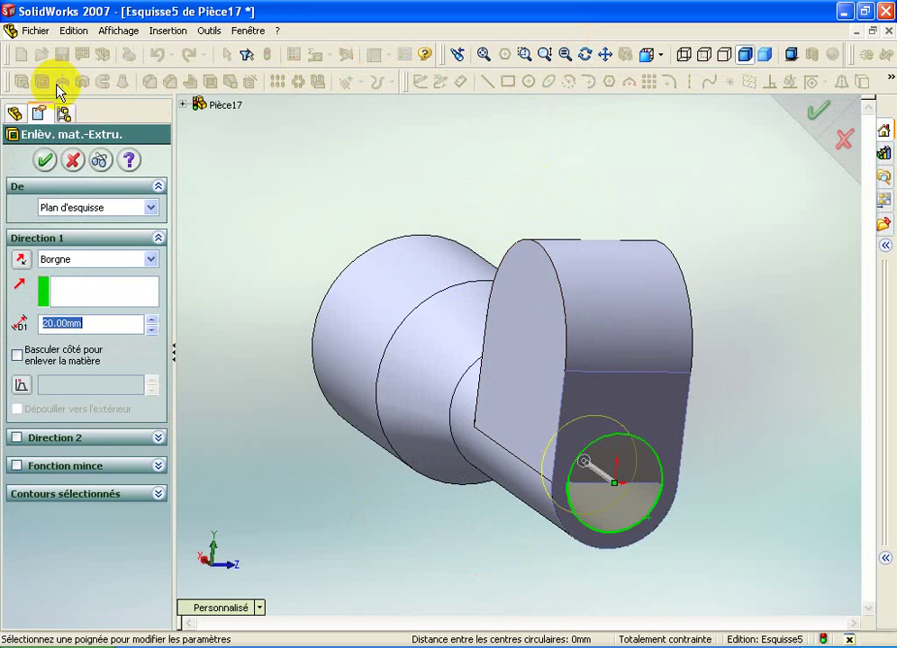
Apply a first hole cut from the circle, check its depth, then undo it.
click(149, 320)
click(149, 319)
click(44, 161)
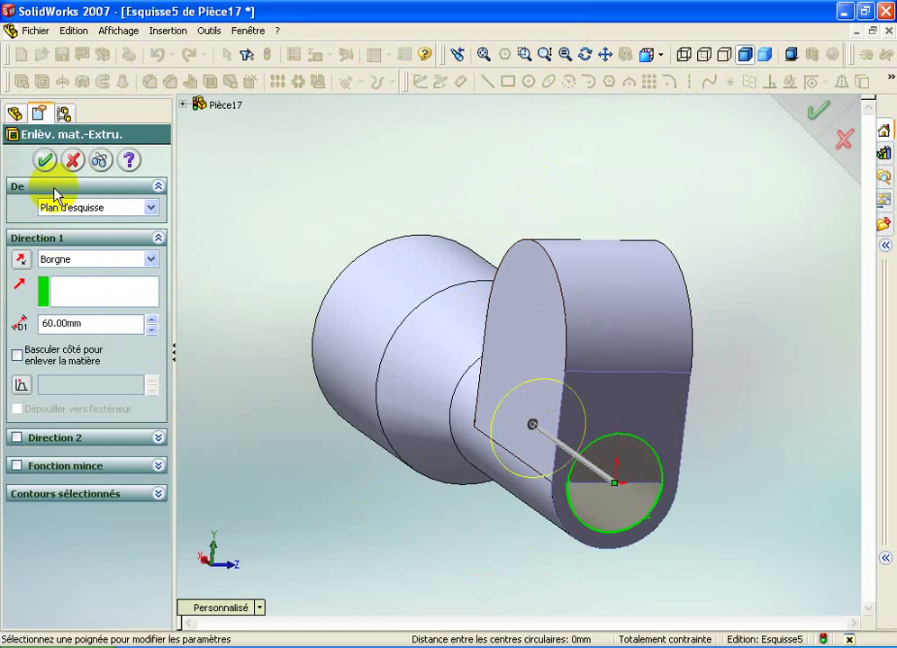
mouse_move(541, 371)
middle_down()
mouse_move(491, 321)
mouse_move(545, 456)
middle_up()
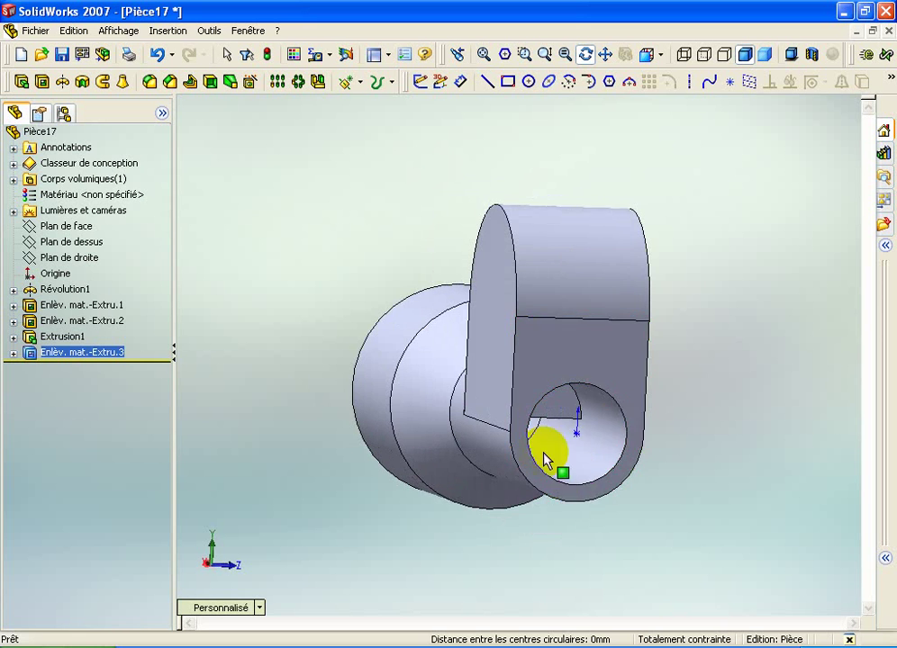
double_click(601, 425)
click(380, 350)
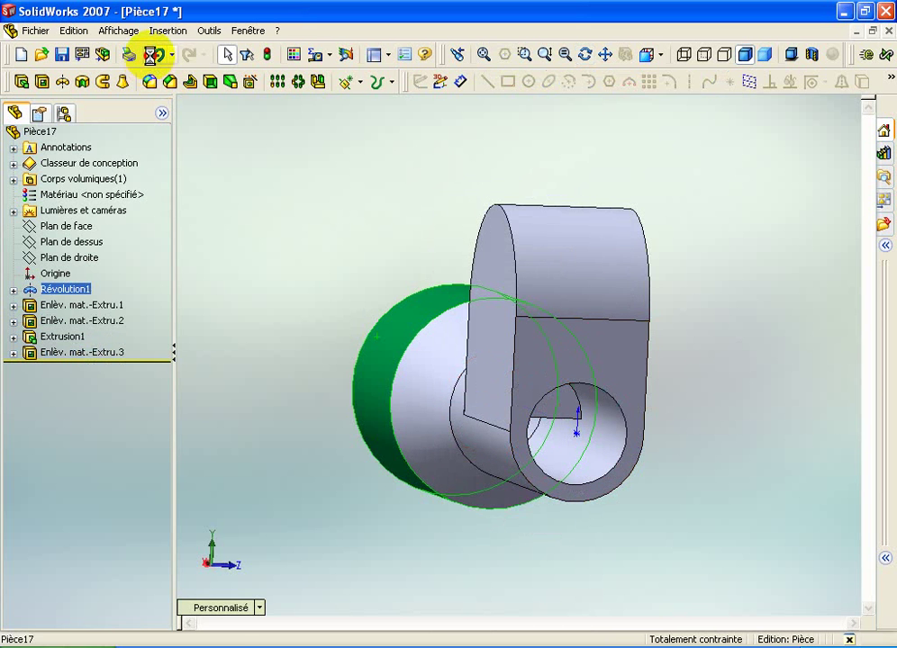
Recut the hole with the Blind depth raised to 180 mm so it passes through the lug.
click(42, 83)
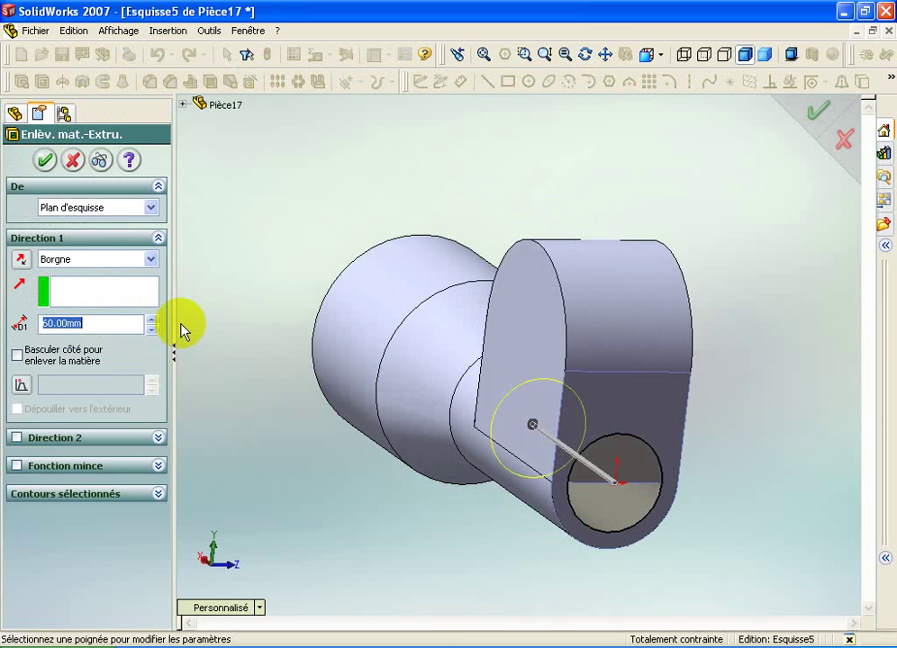
click(150, 319)
click(150, 319)
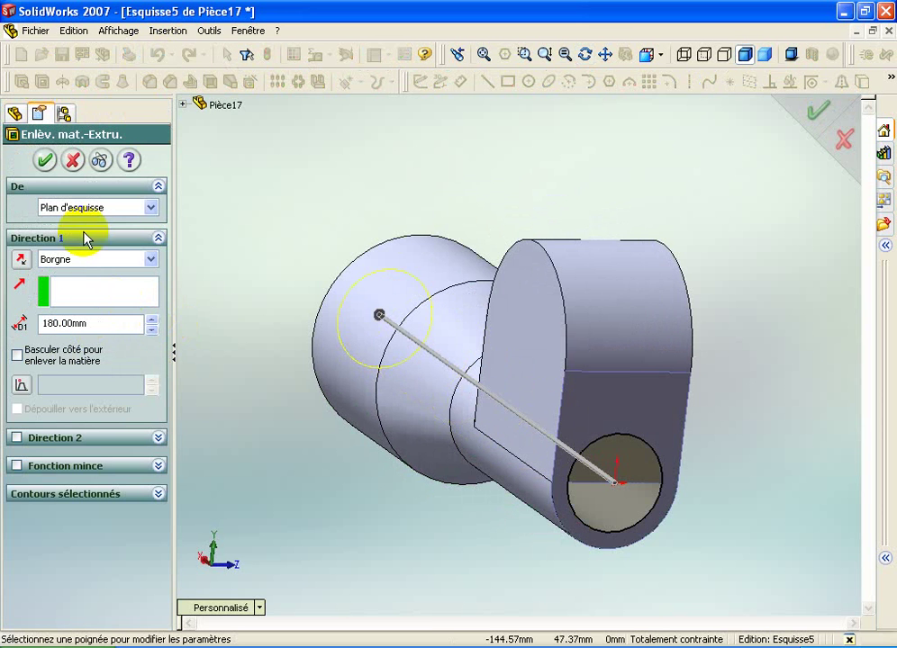
click(44, 161)
mouse_move(553, 455)
middle_down()
mouse_move(568, 466)
mouse_move(565, 456)
mouse_move(545, 468)
mouse_move(558, 518)
mouse_move(563, 509)
mouse_move(527, 500)
mouse_move(527, 477)
middle_up()
Draw a circle on the lug's half-round face, viewed head-on, and dimension it to Ø45.
click(527, 321)
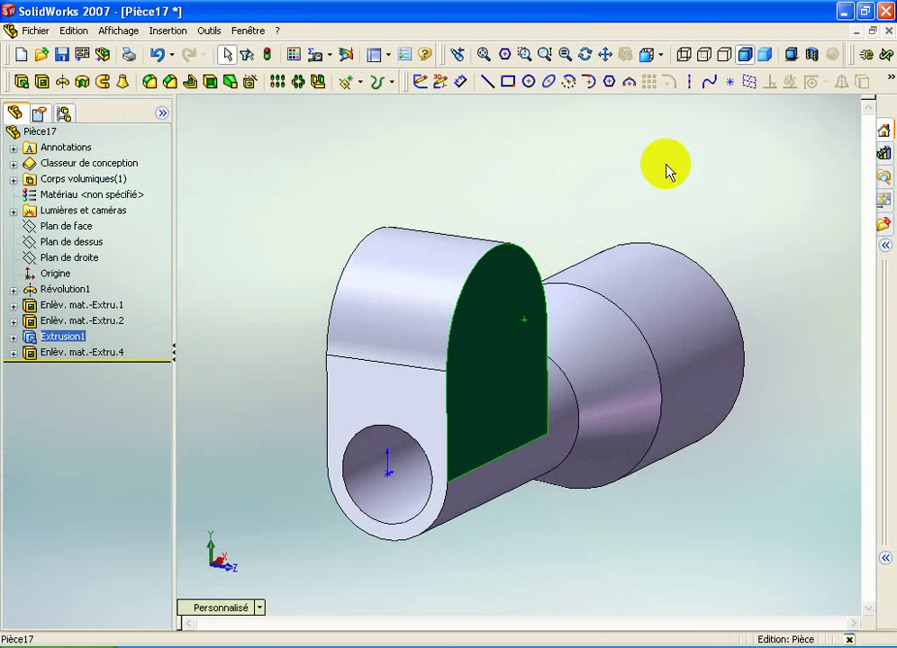
click(680, 54)
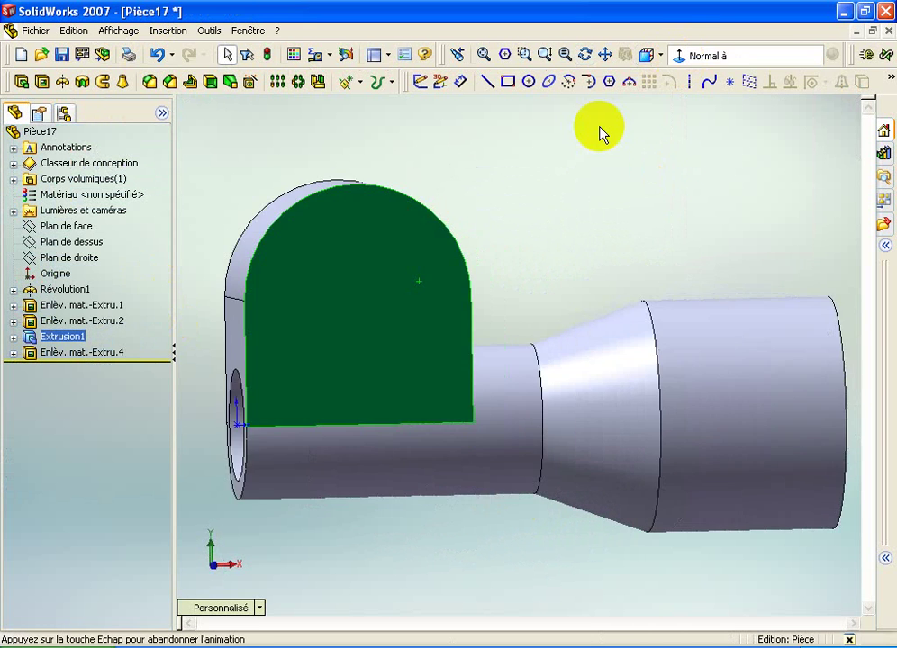
click(529, 81)
click(327, 268)
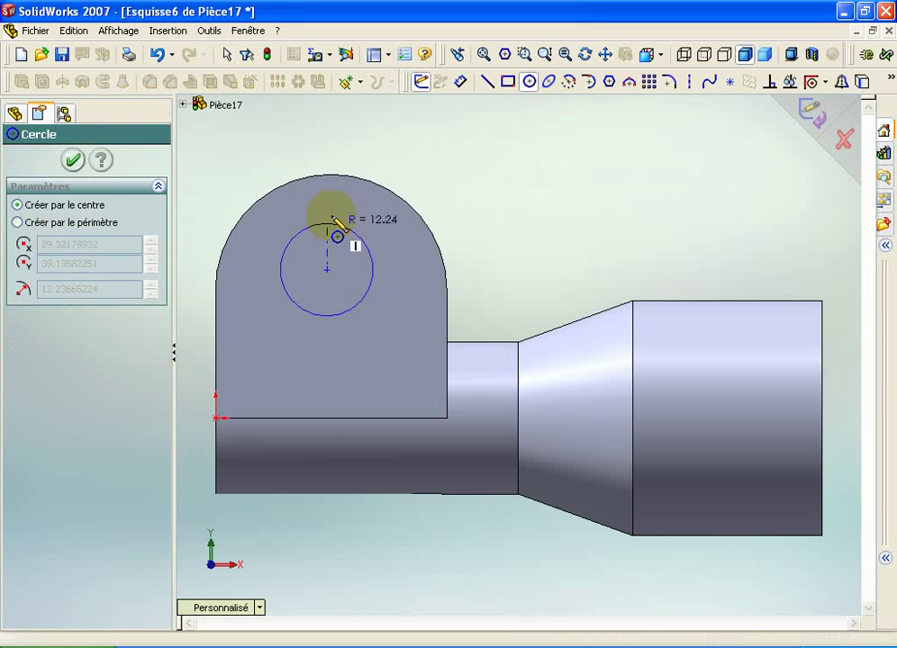
click(335, 214)
click(460, 81)
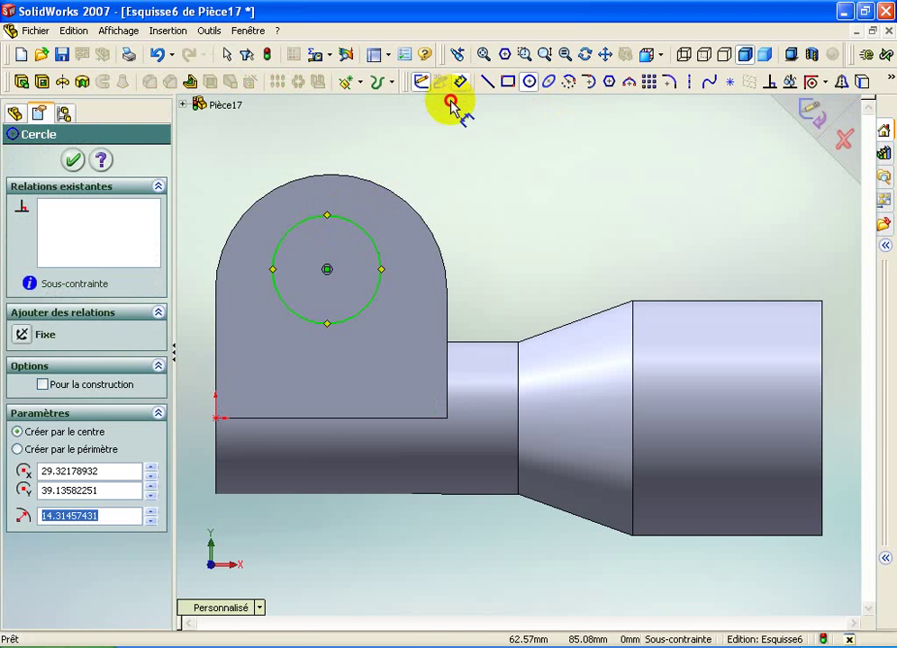
click(372, 239)
click(486, 219)
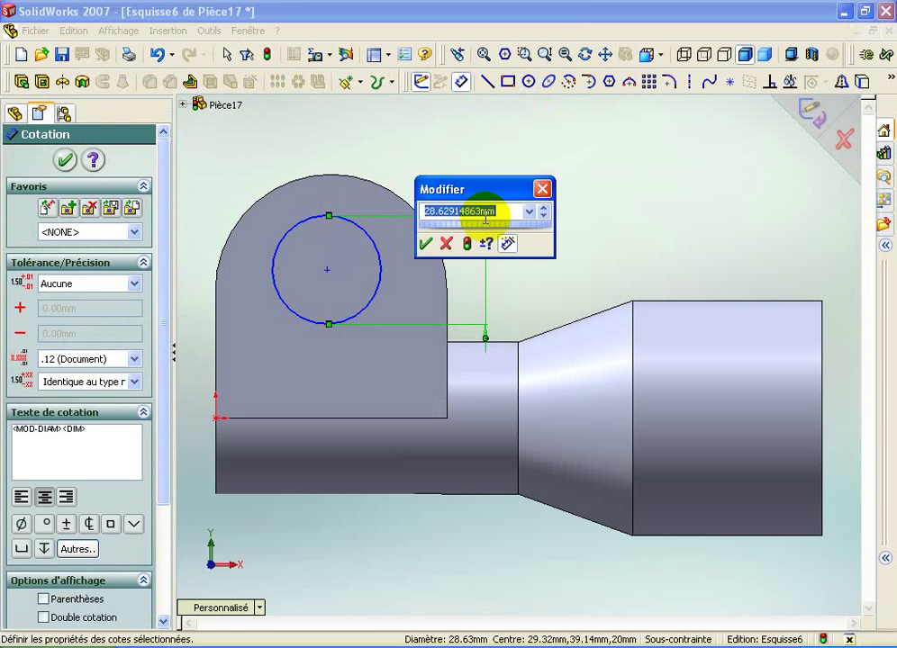
key(Return)
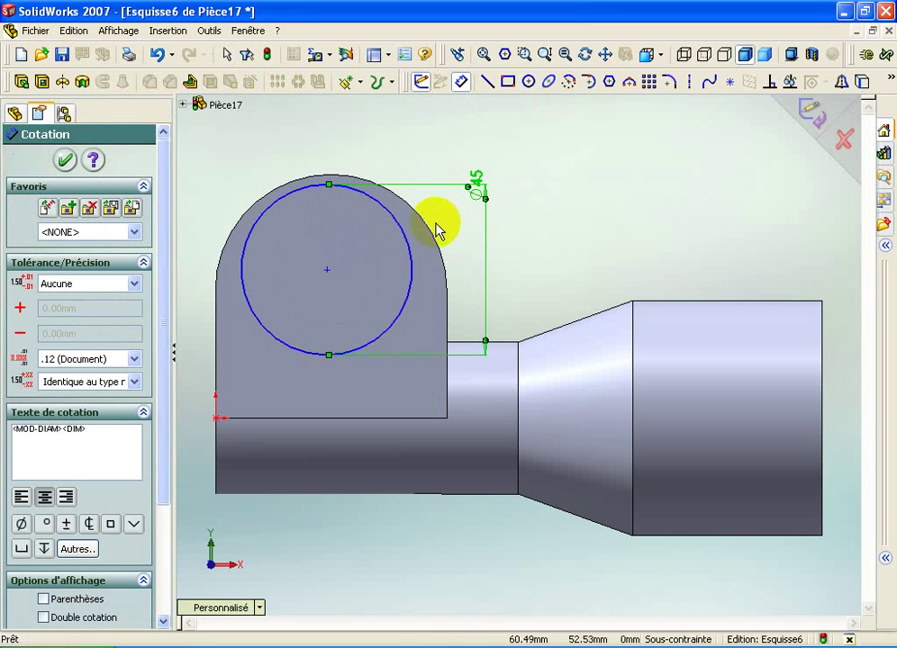
key(Escape)
Make the Ø45 circle concentric with the lug's rounded edge to fully define it.
click(394, 219)
ctrl+click(407, 202)
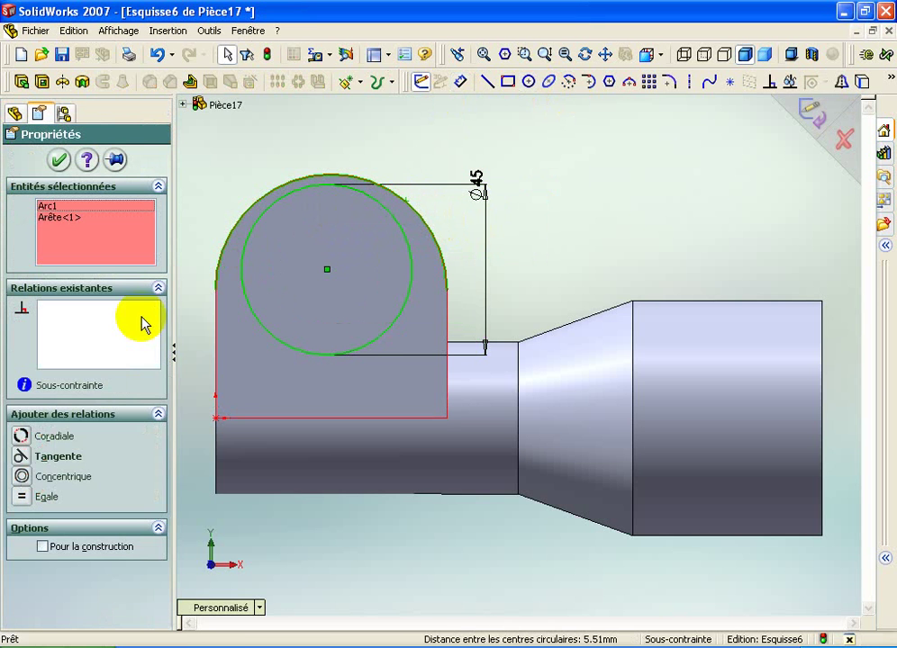
click(41, 480)
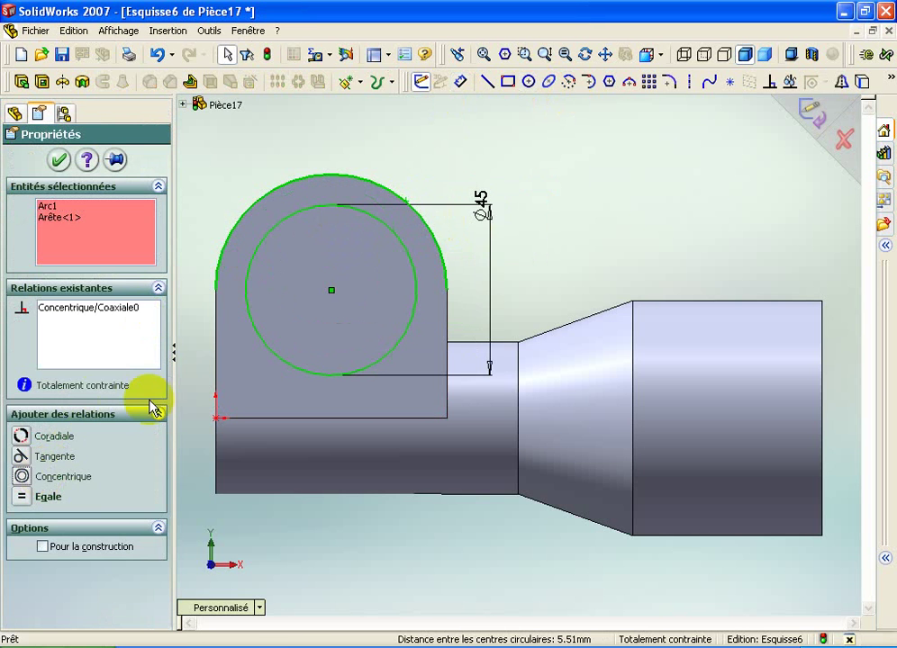
click(306, 132)
mouse_move(354, 187)
middle_down()
mouse_move(433, 181)
mouse_move(448, 206)
middle_up()
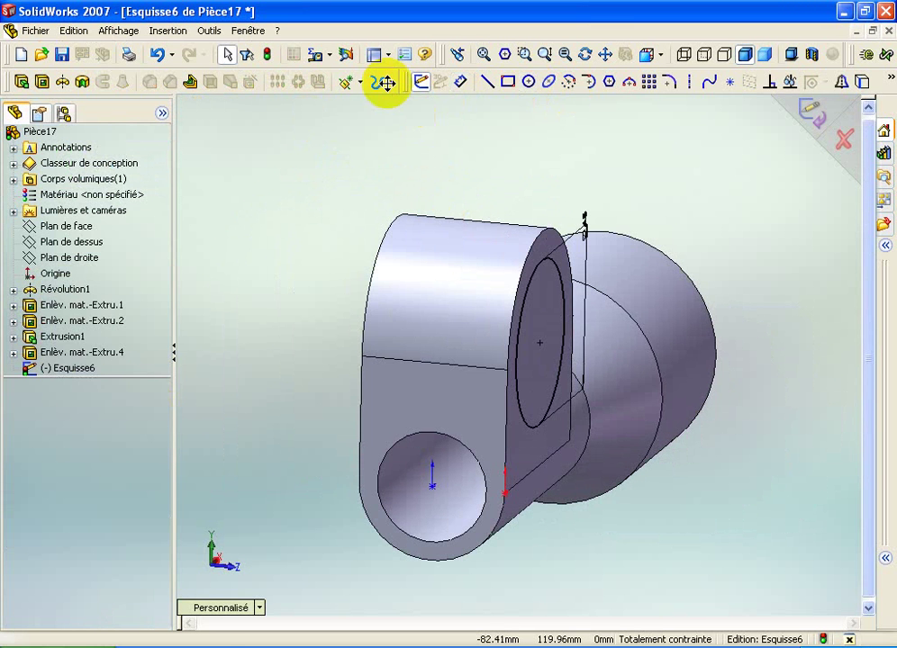
Cut the Ø45 circle as a blind recess 32 mm (40-8) deep into the lug.
click(45, 81)
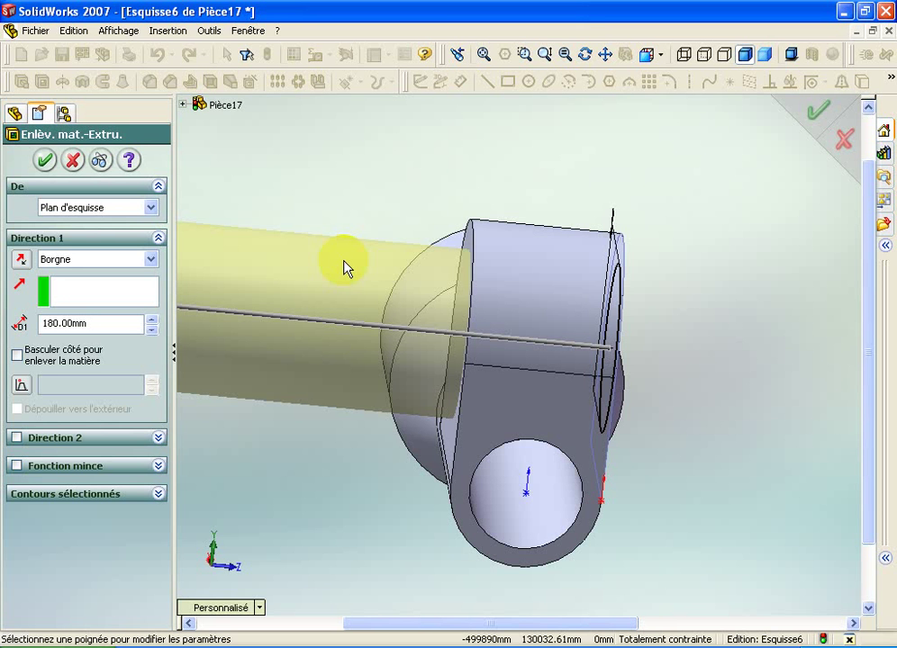
click(81, 324)
text(32)
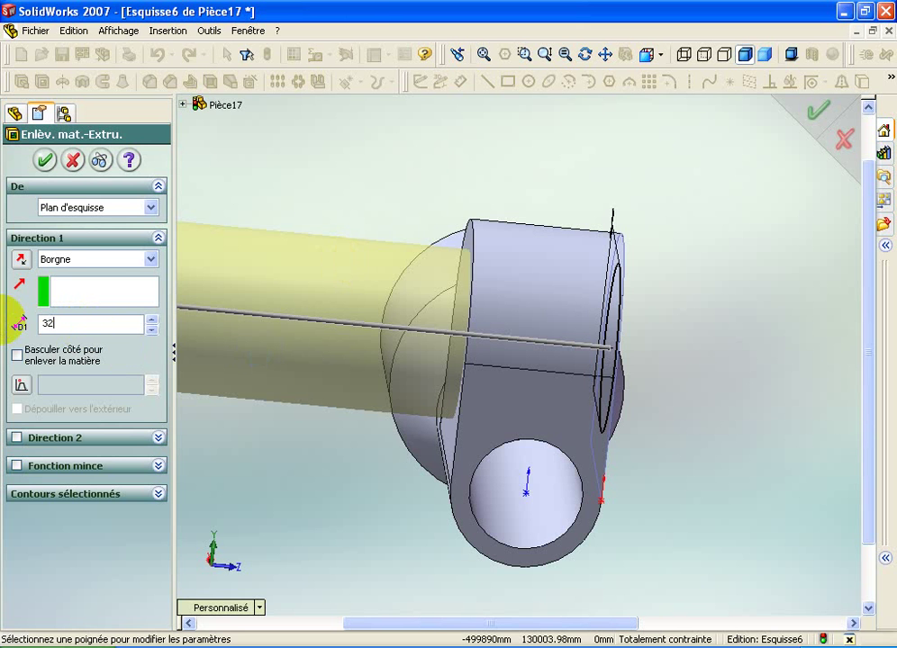
click(16, 324)
key(Return)
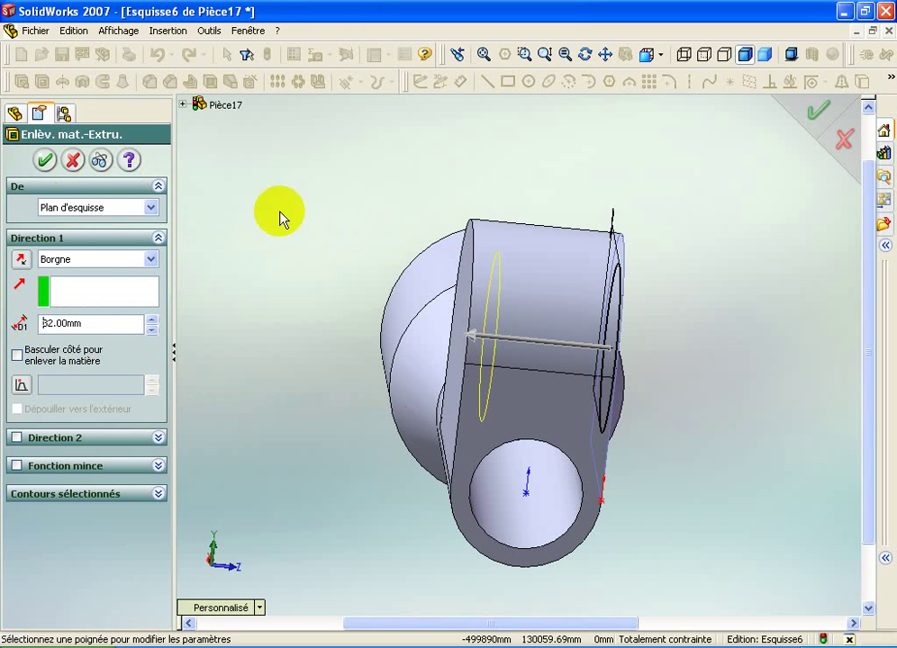
click(45, 160)
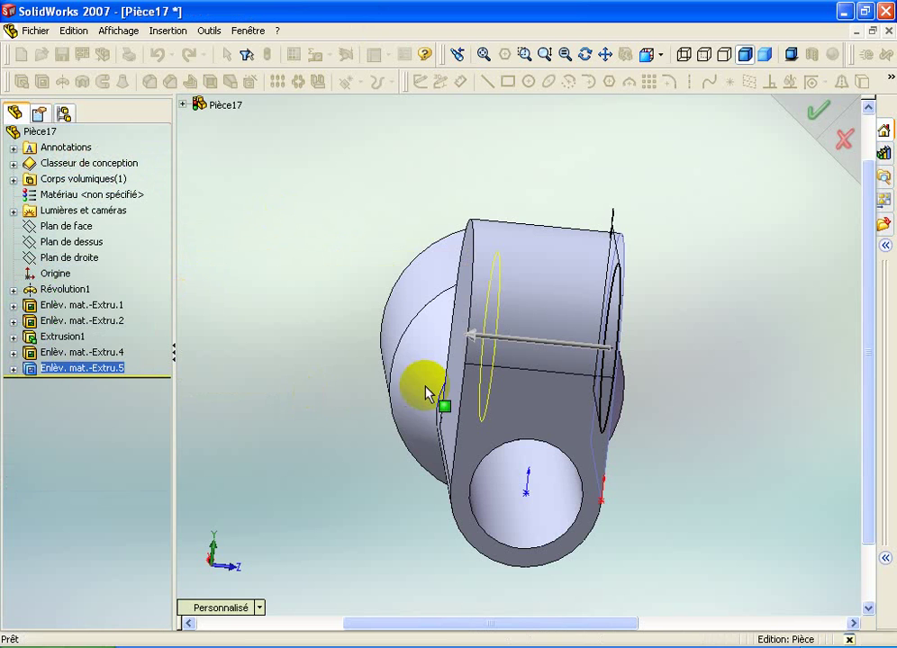
middle_drag(426, 393, 342, 299)
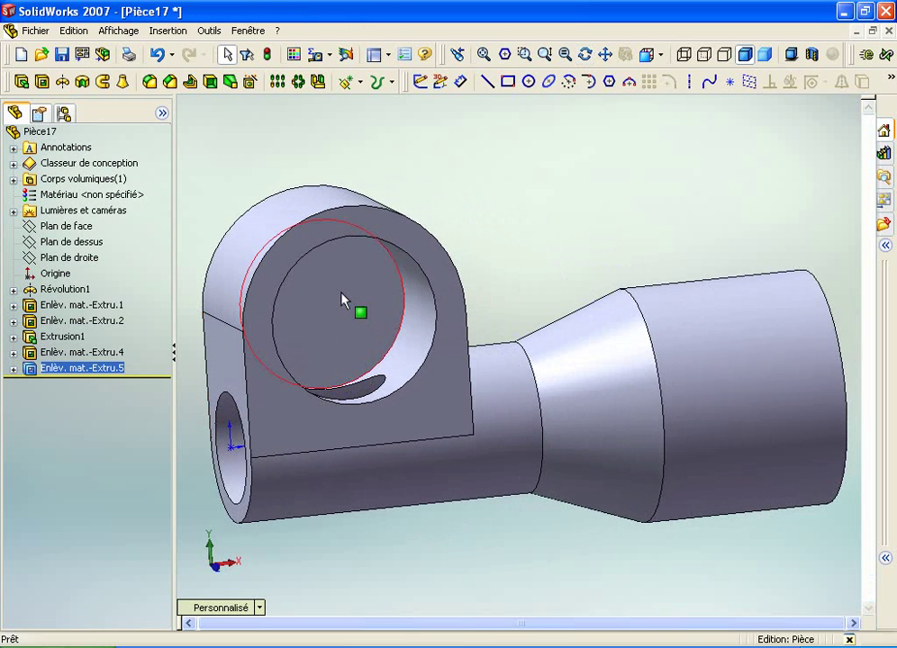
Draw a small circle near the lug centre on its round face, viewed head-on.
click(343, 300)
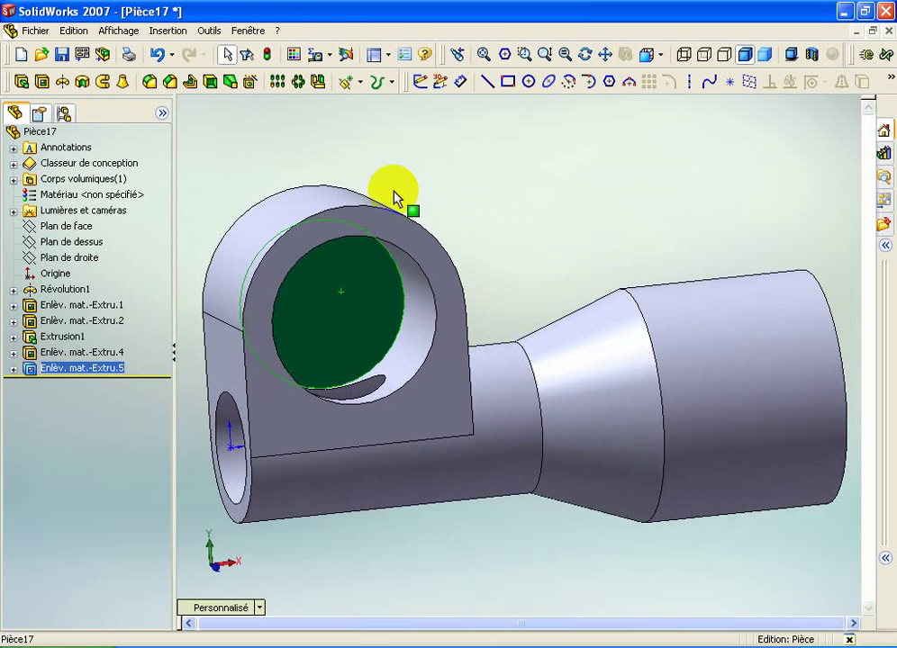
click(663, 56)
click(674, 59)
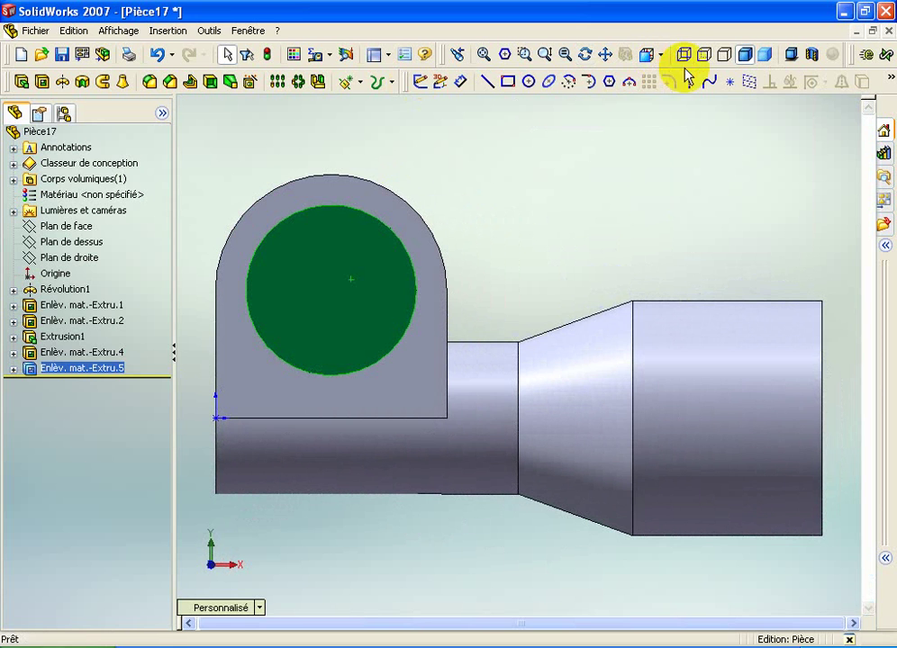
click(529, 81)
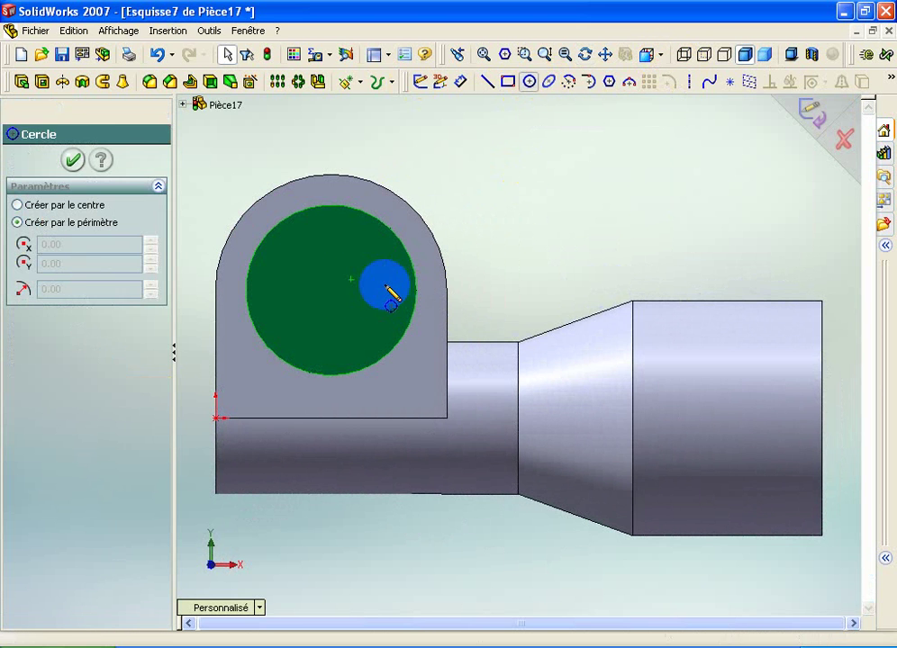
click(331, 290)
click(342, 311)
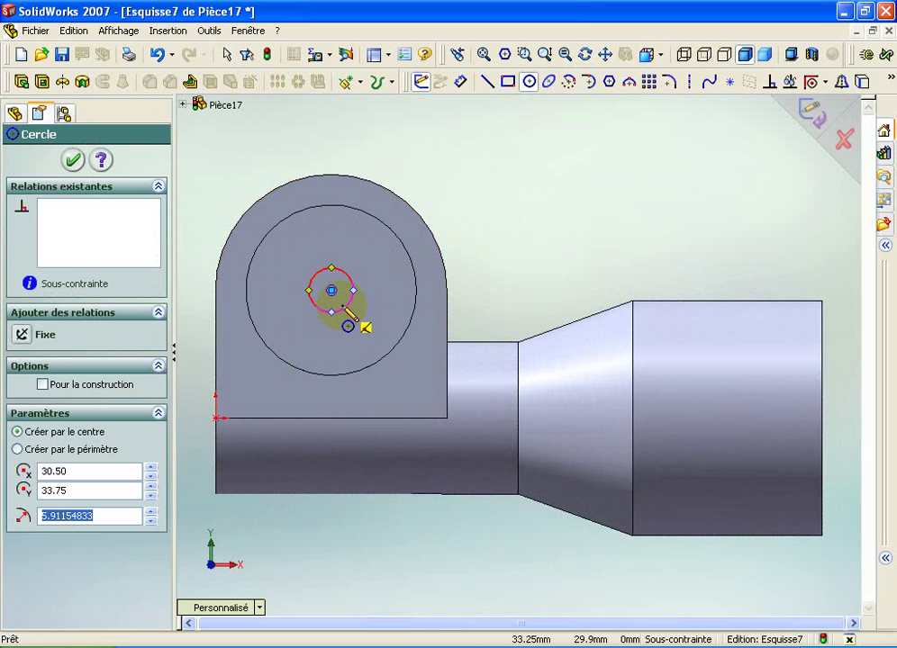
key(Escape)
Make the small circle concentric with the lug's large circular edge.
click(379, 240)
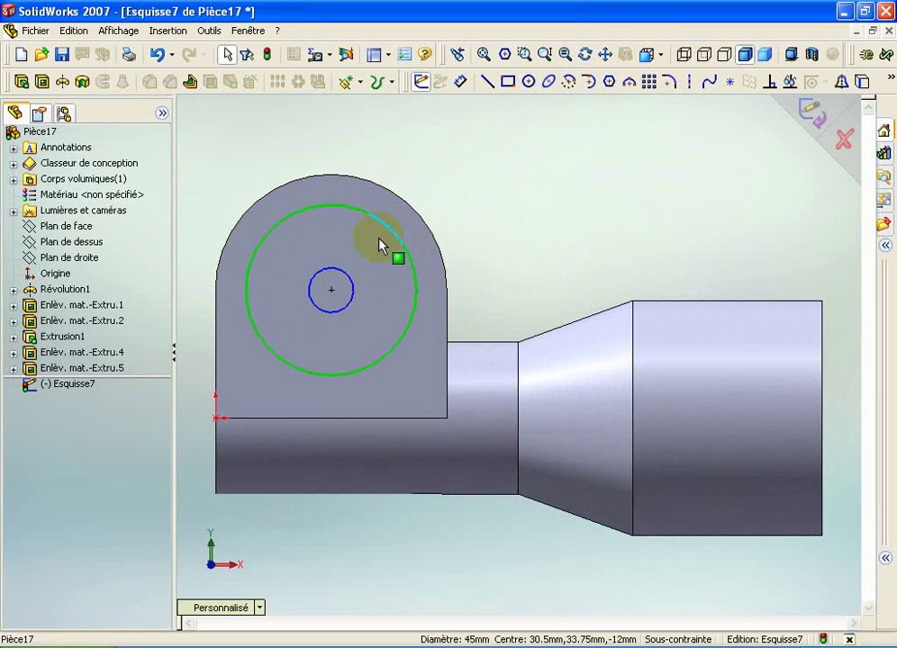
ctrl+click(332, 273)
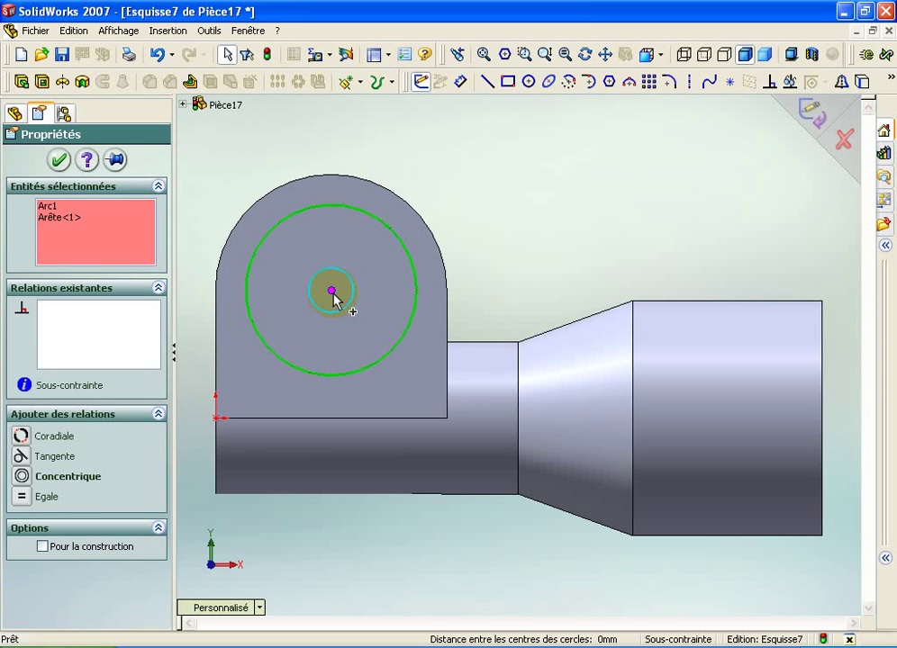
click(71, 478)
click(59, 160)
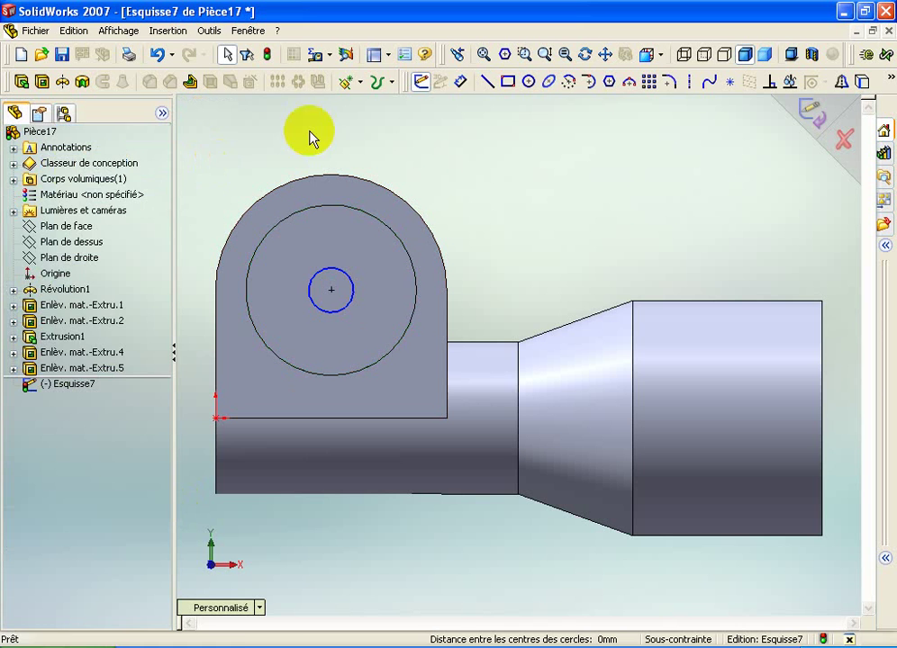
Dimension the small circle to Ø15 and start an extruded cut from it.
click(461, 82)
click(350, 285)
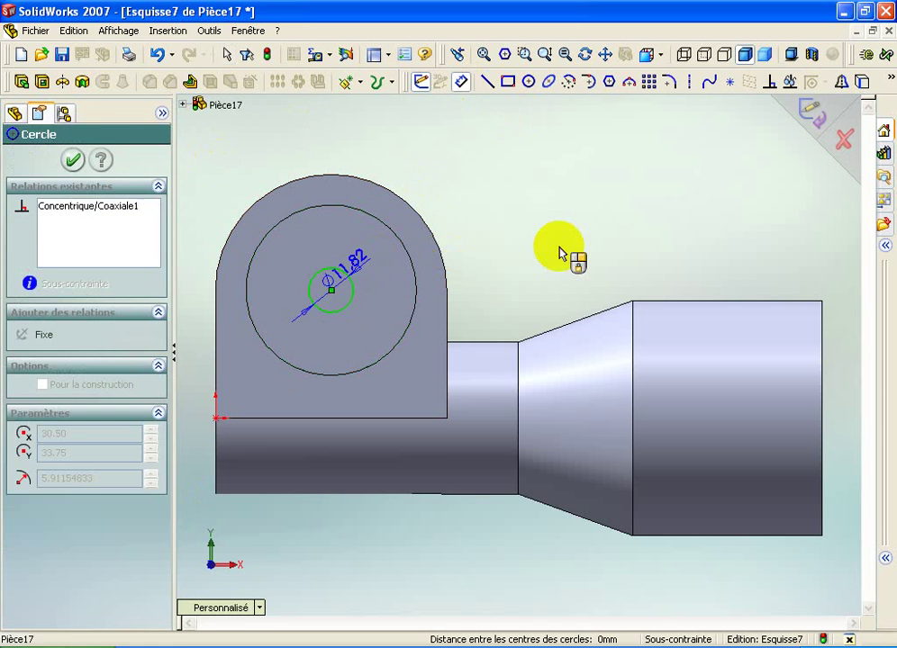
click(565, 243)
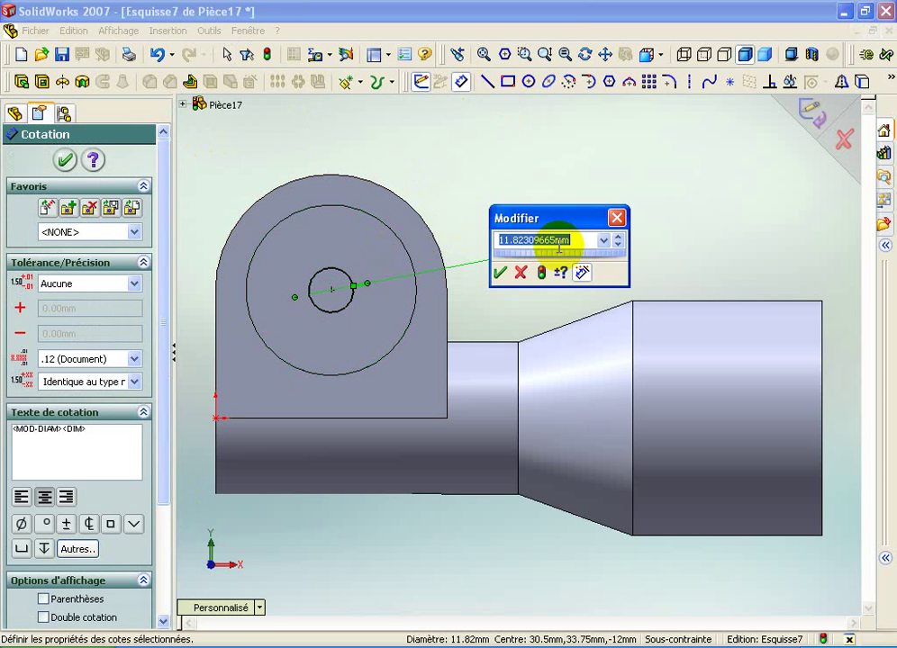
text(15)
key(Return)
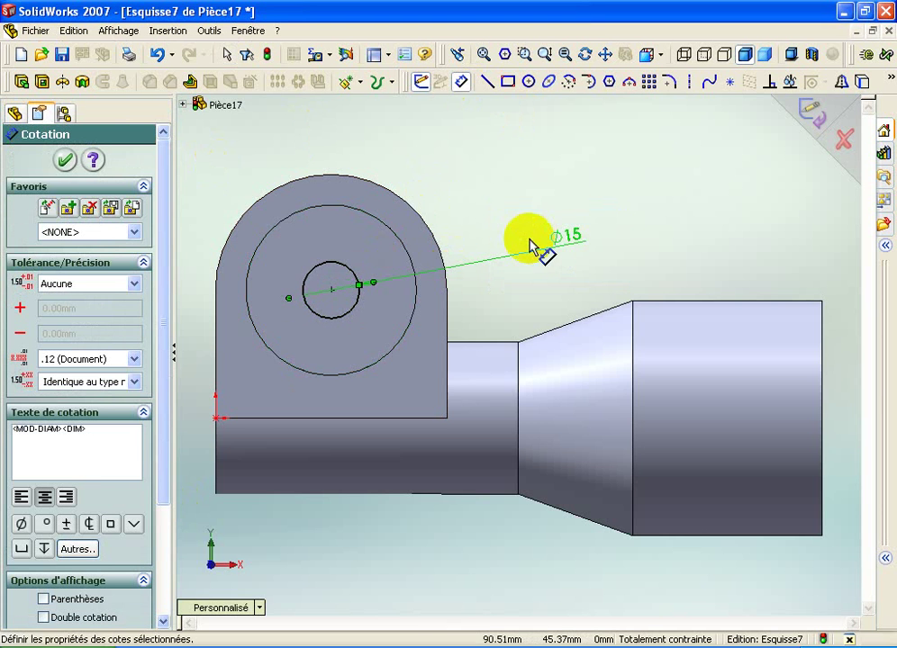
mouse_move(200, 458)
middle_down()
mouse_move(371, 371)
mouse_move(300, 280)
middle_up()
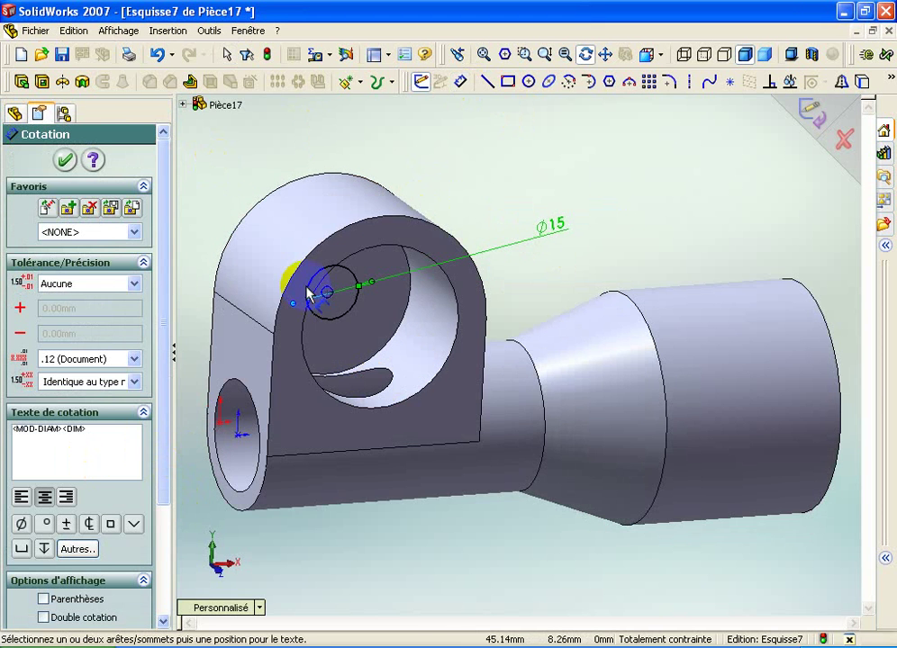
click(41, 79)
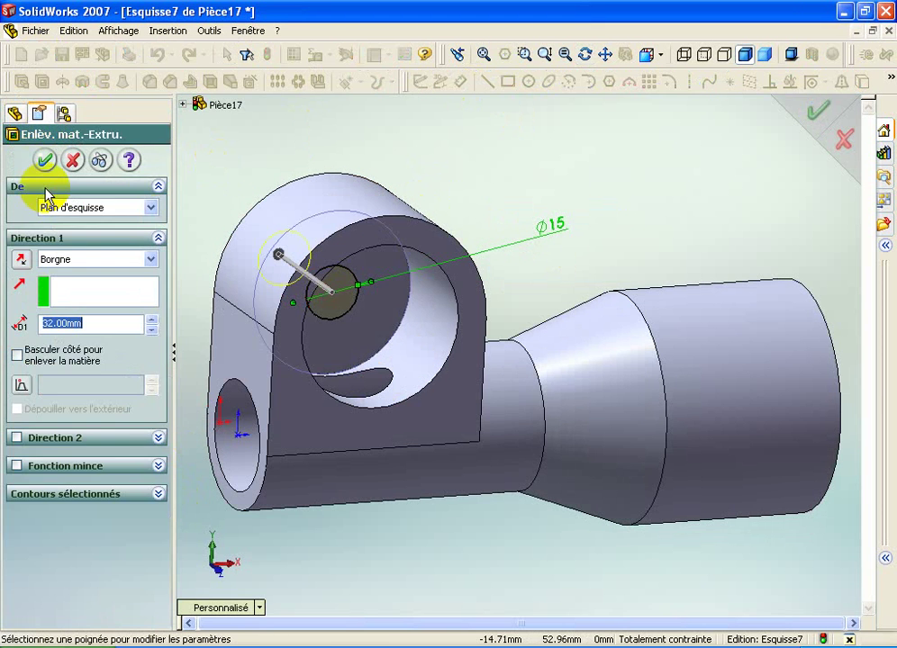
Confirm the Ø15 hole cut into the lug and orbit to inspect it.
click(586, 54)
mouse_move(326, 246)
mouse_down()
mouse_move(318, 234)
mouse_move(260, 236)
mouse_move(410, 284)
mouse_move(306, 243)
mouse_move(236, 242)
mouse_move(254, 234)
mouse_move(239, 280)
mouse_move(249, 292)
mouse_move(249, 252)
mouse_move(268, 252)
mouse_move(254, 282)
mouse_move(270, 274)
mouse_move(241, 280)
mouse_move(234, 254)
mouse_move(226, 280)
mouse_move(236, 280)
mouse_up()
key(Escape)
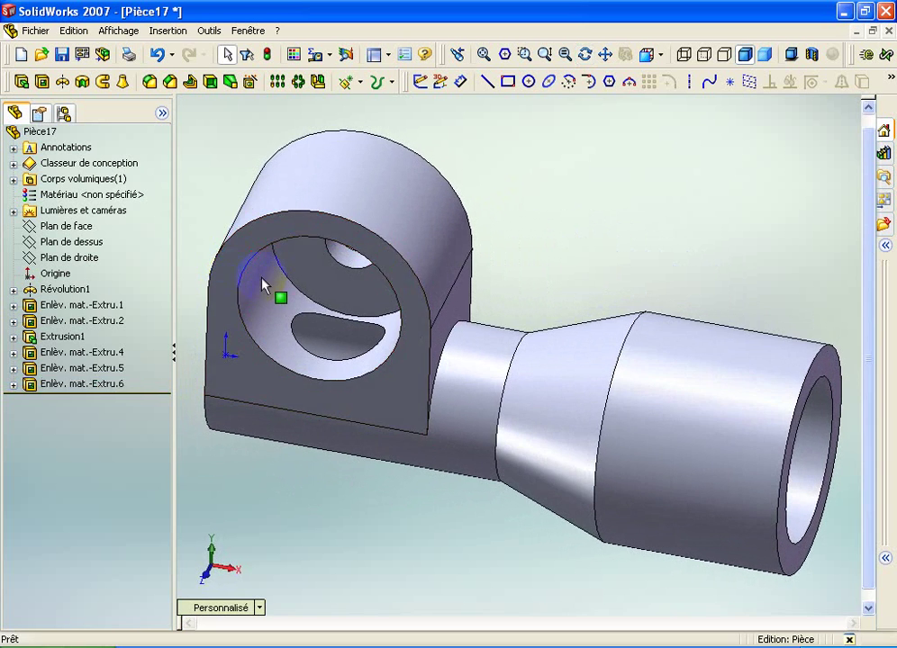
On the front plane, viewed head-on, draw a vertical line up from the part's right end.
click(86, 232)
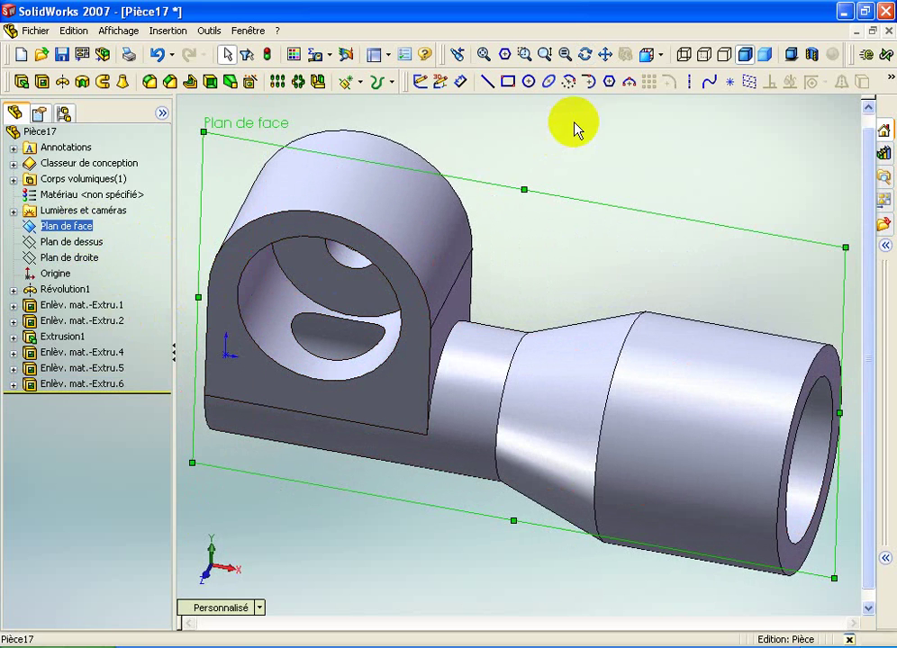
click(664, 61)
click(682, 57)
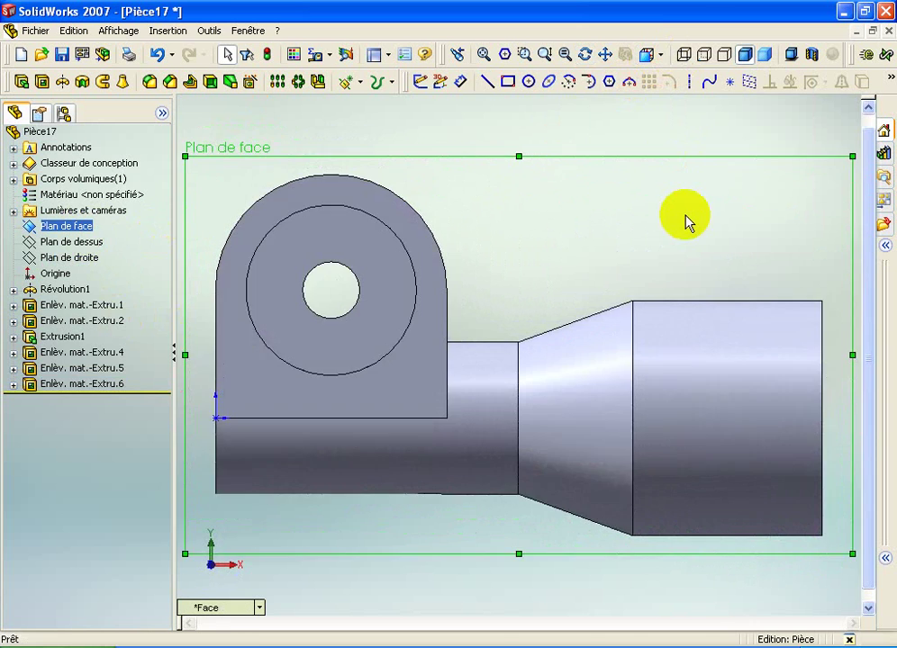
click(487, 81)
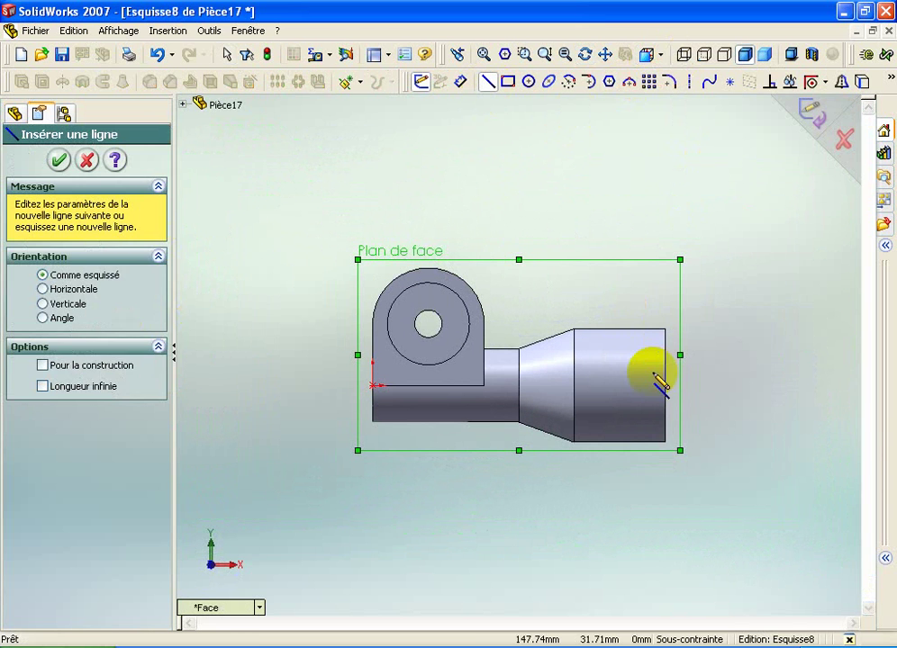
click(665, 386)
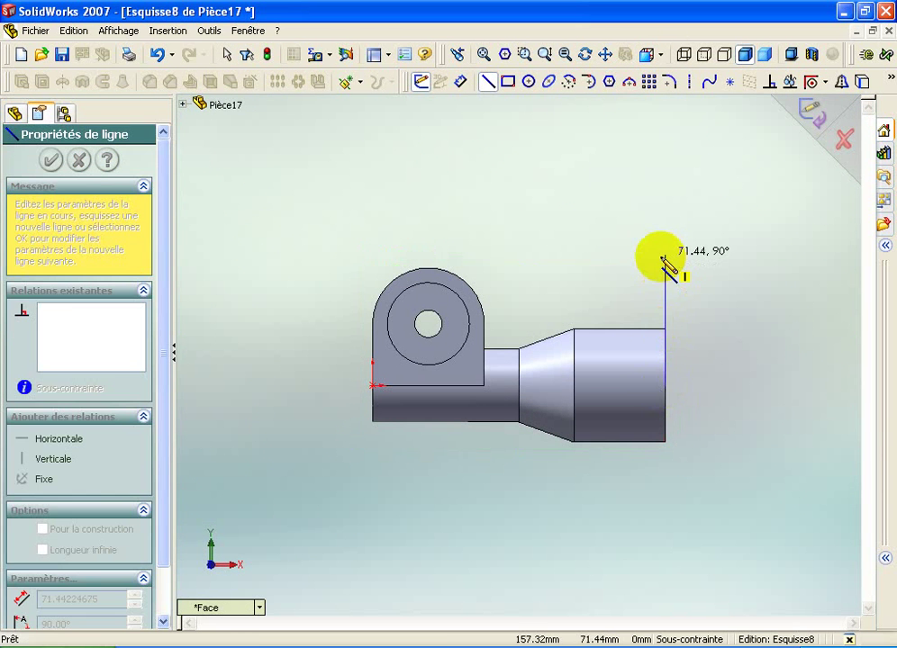
click(664, 258)
key(Escape)
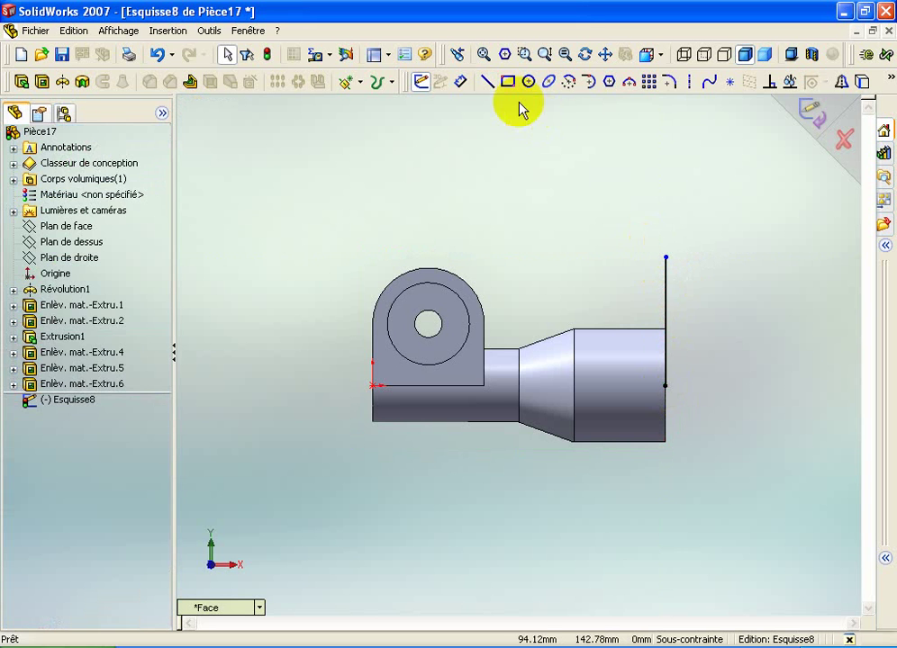
Complete the lug outline with a bottom line, a second vertical side and a 3-point arc top.
click(666, 385)
click(604, 386)
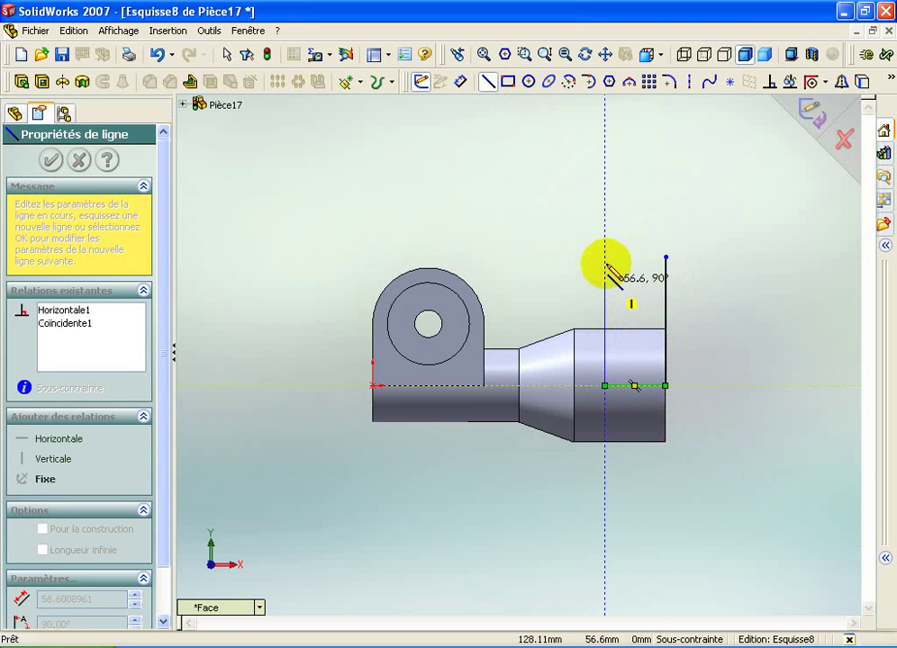
click(604, 256)
key(Escape)
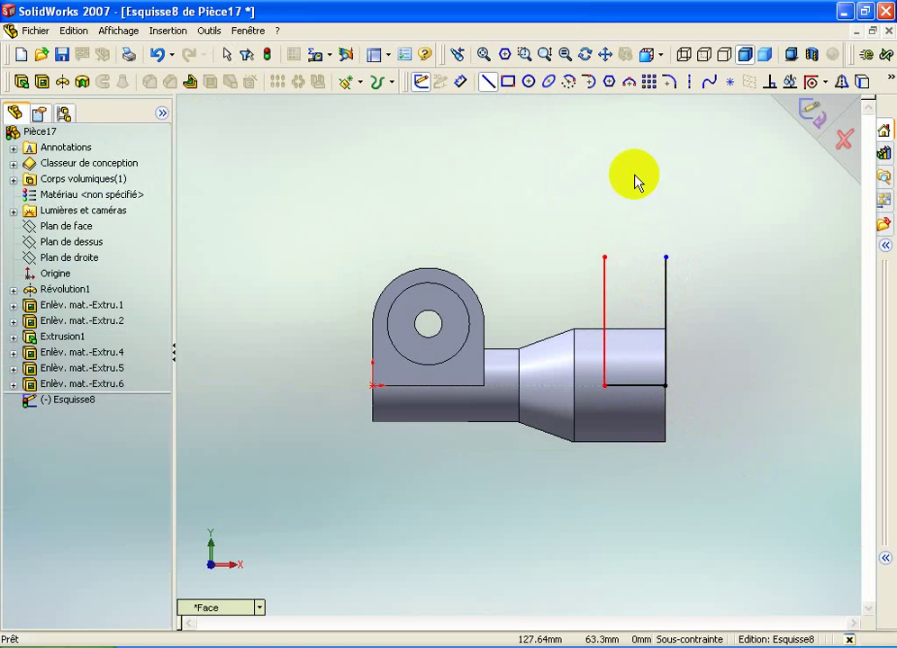
click(630, 82)
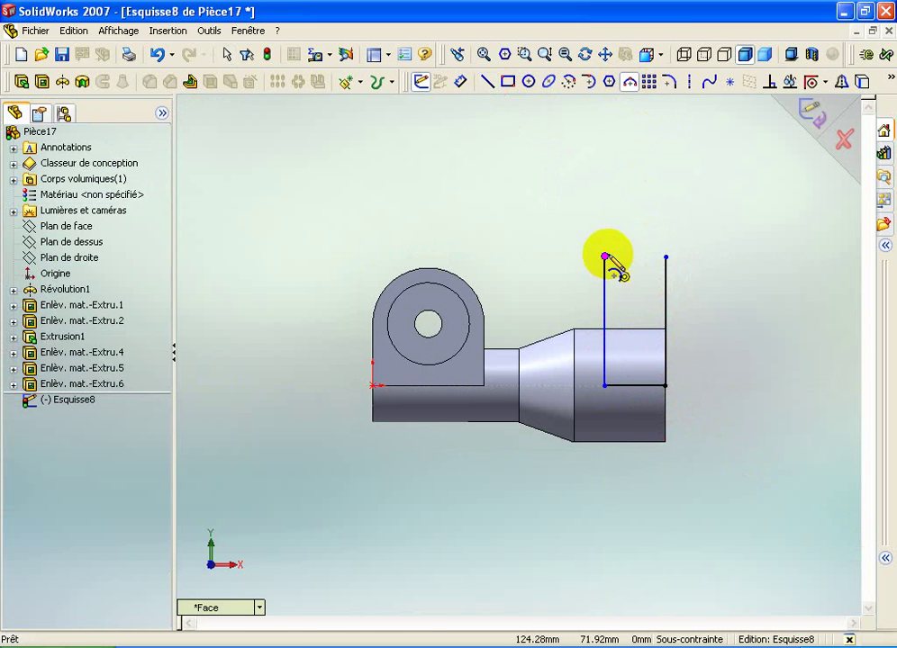
drag(604, 256, 666, 257)
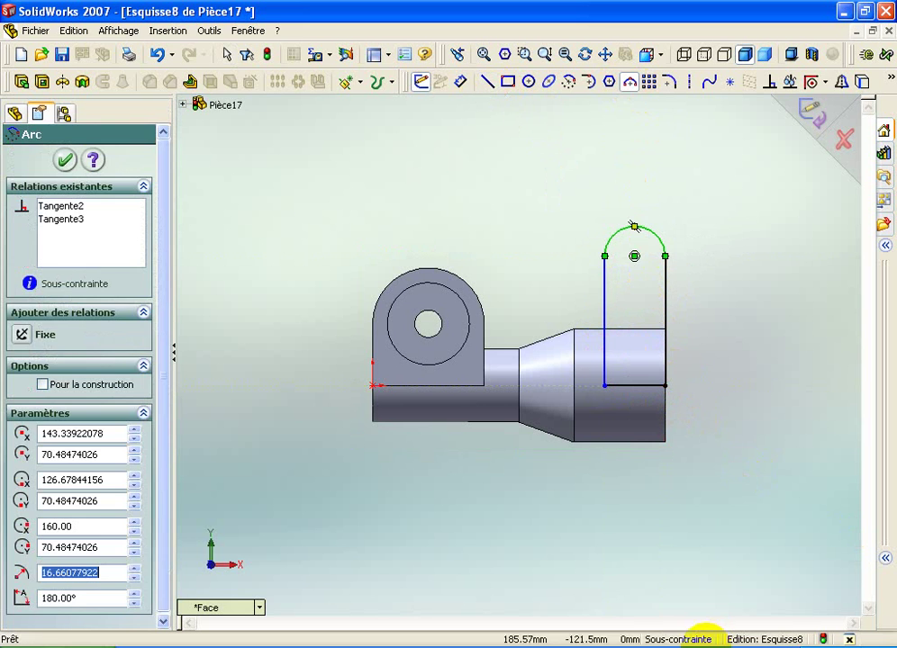
key(Escape)
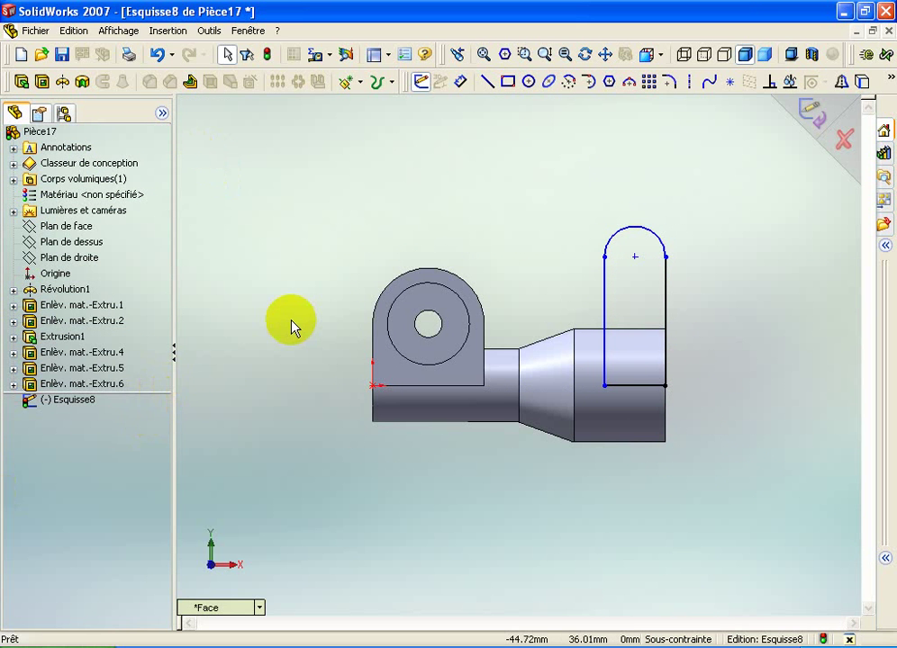
Dimension the lug sketch's height from the bottom line to the arc centre as 31 mm.
click(465, 86)
click(638, 387)
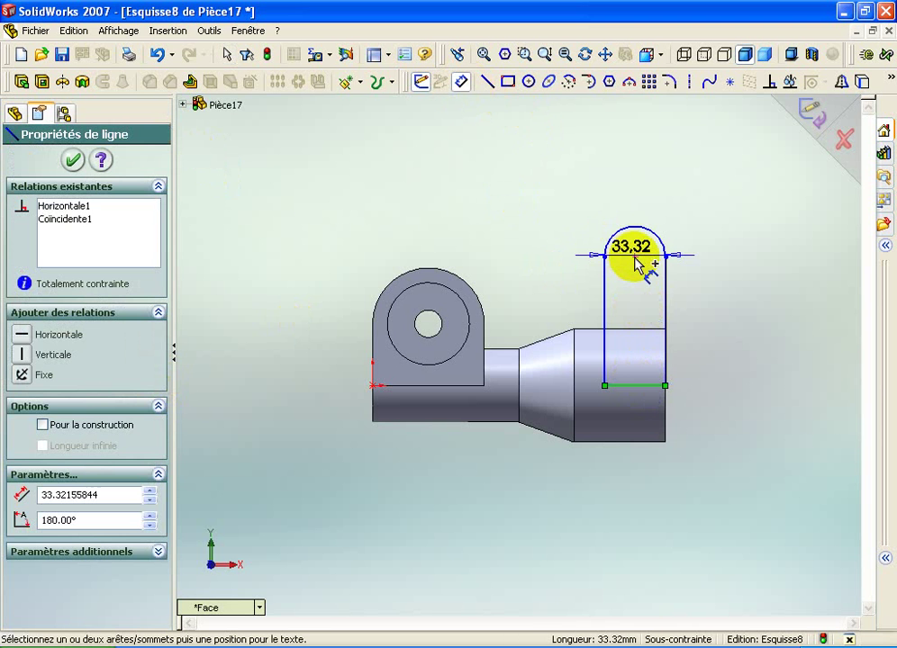
click(636, 256)
click(711, 286)
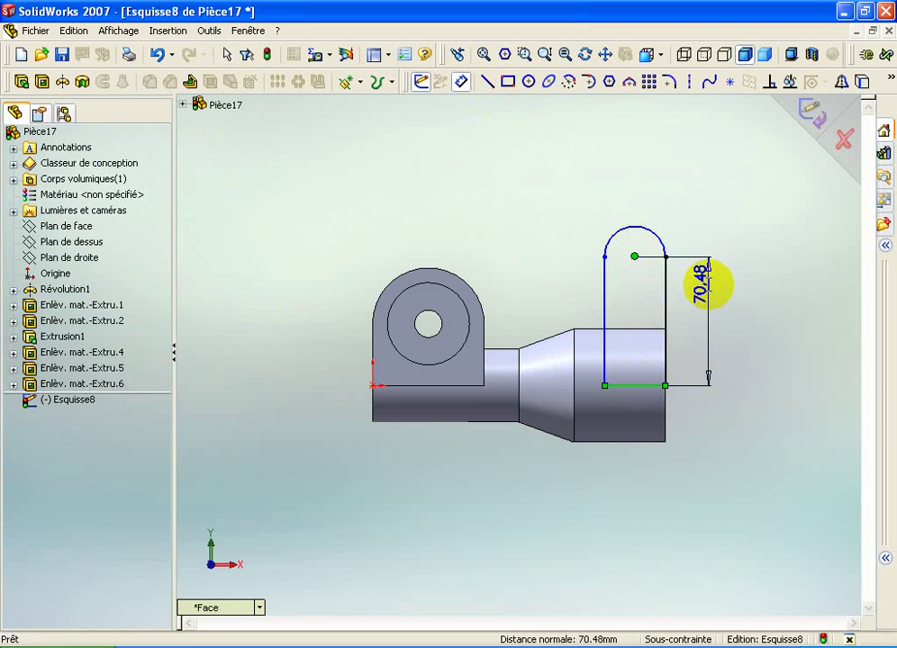
text(31)
key(Return)
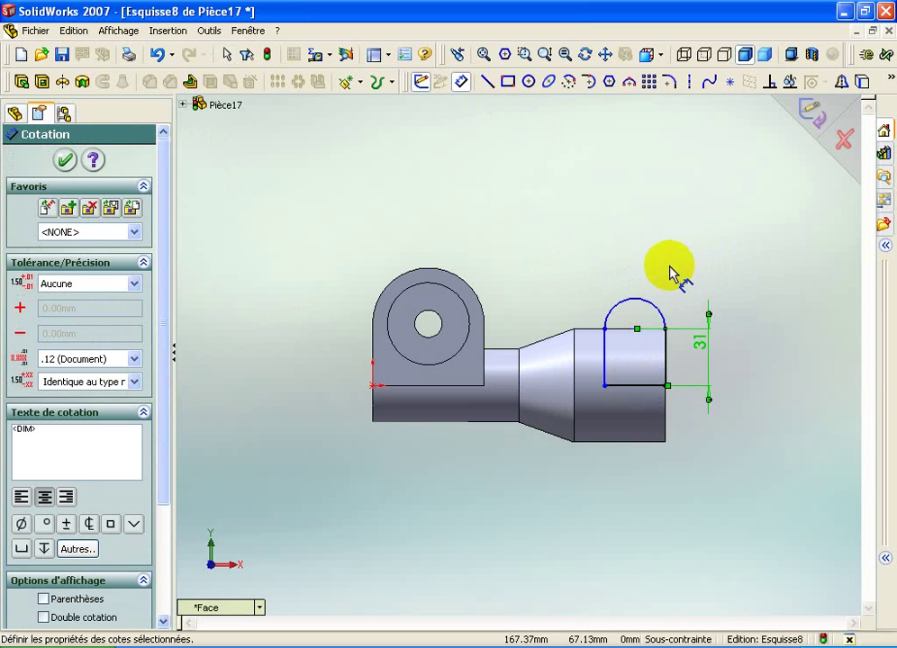
Set the rounded top's radius to R18, fully defining the sketch.
click(651, 304)
click(694, 251)
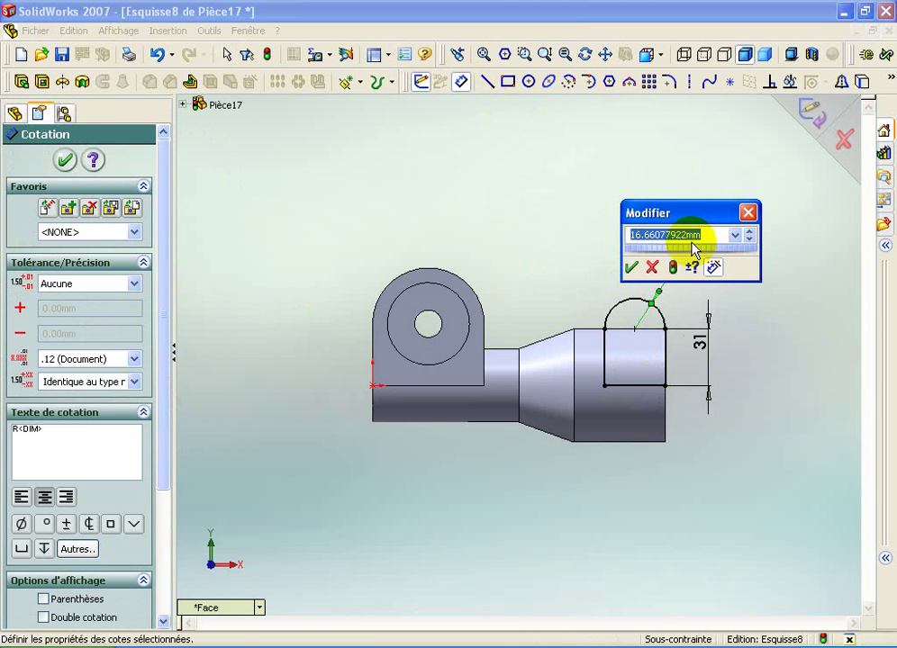
text(18)
key(Return)
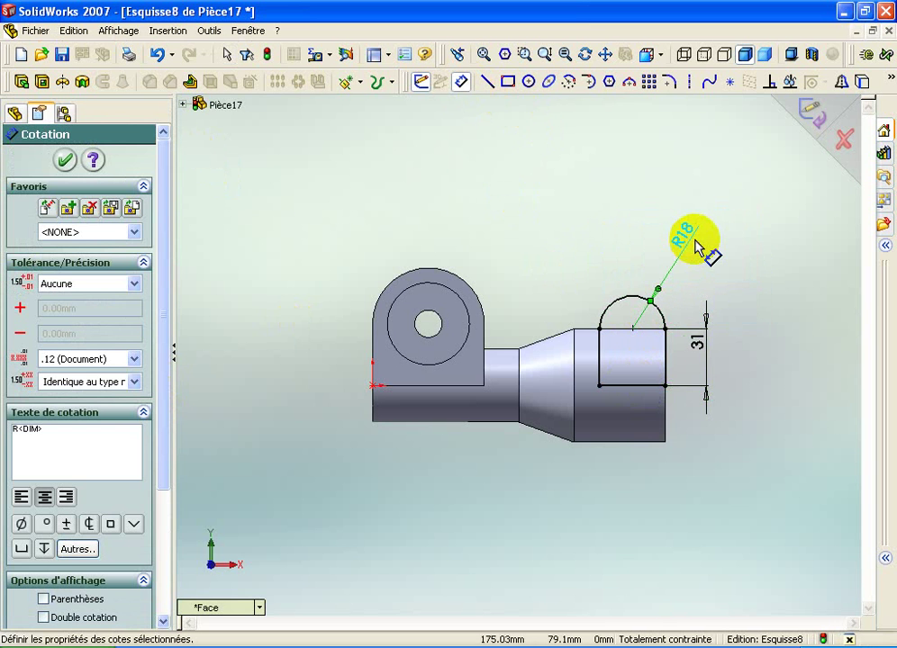
click(624, 247)
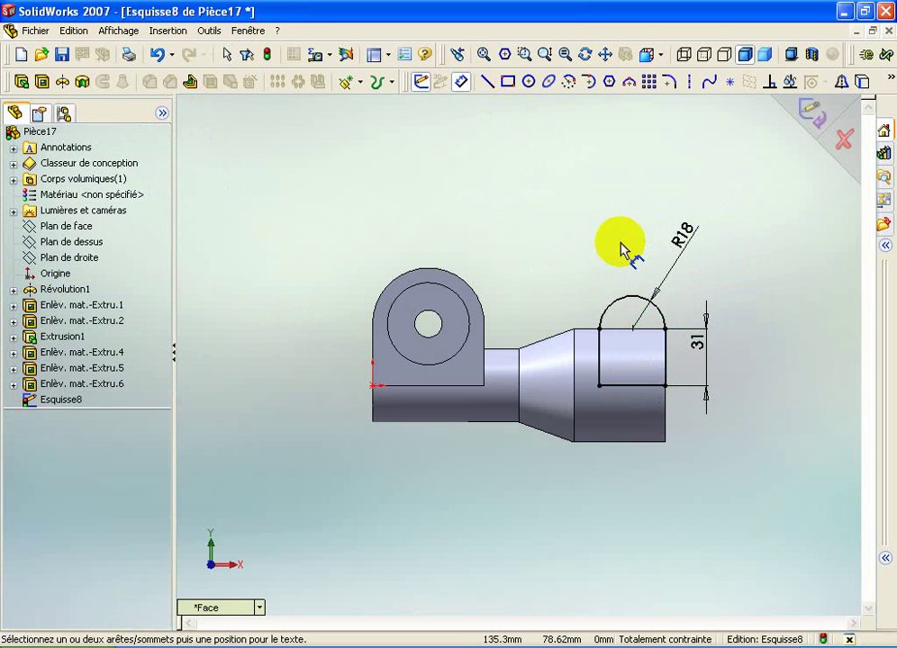
Extrude the lug sketch Blind 31 mm in both Direction 1 and Direction 2.
click(26, 83)
middle_drag(339, 206, 389, 310)
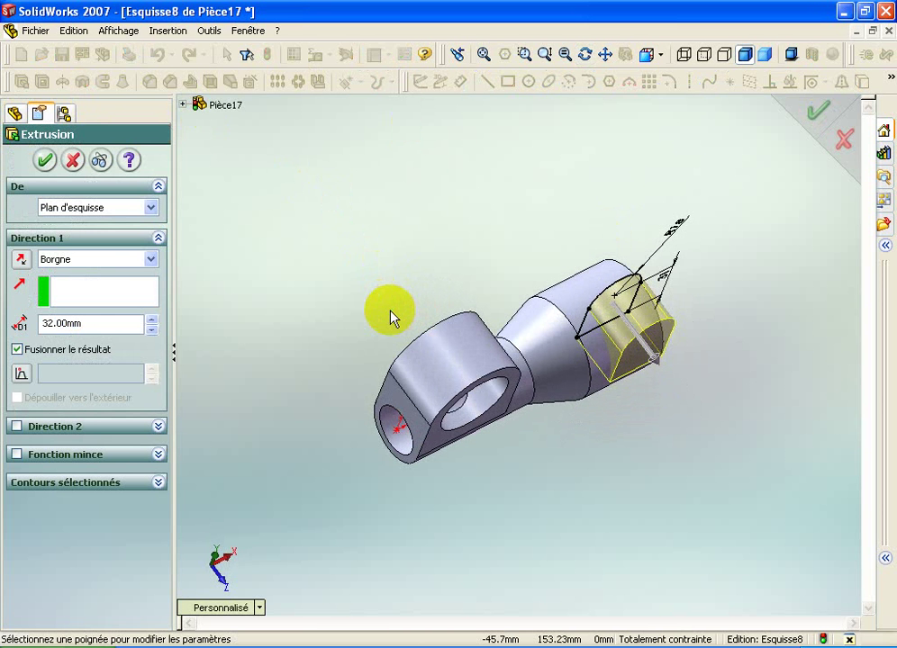
click(96, 324)
text(31)
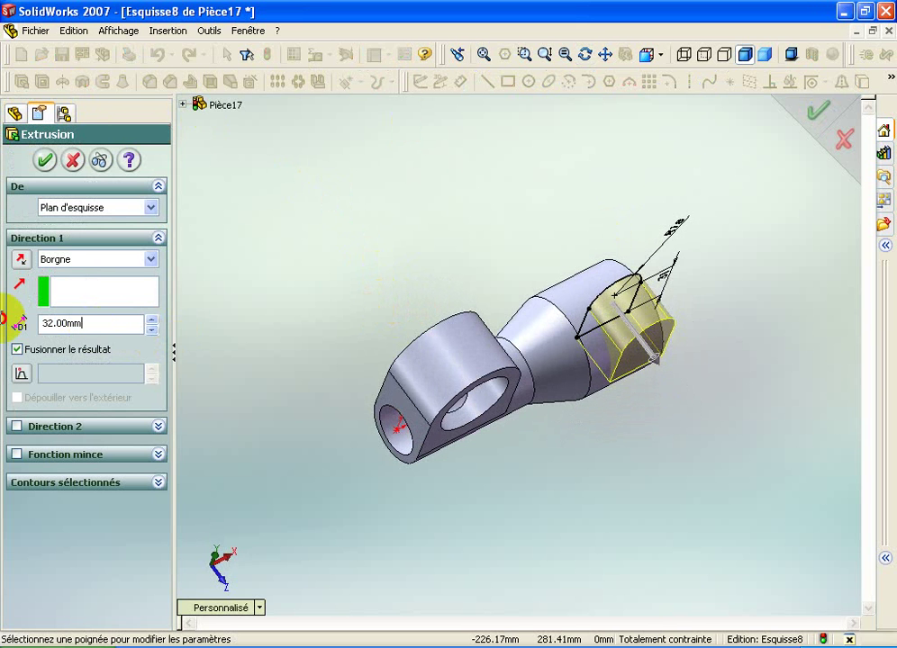
click(16, 427)
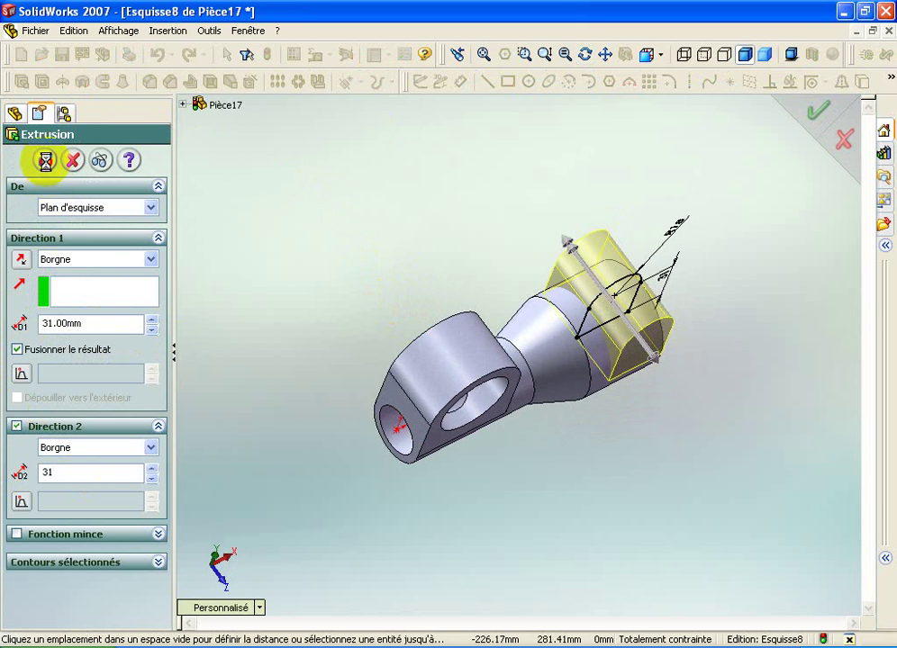
middle_drag(625, 385, 655, 387)
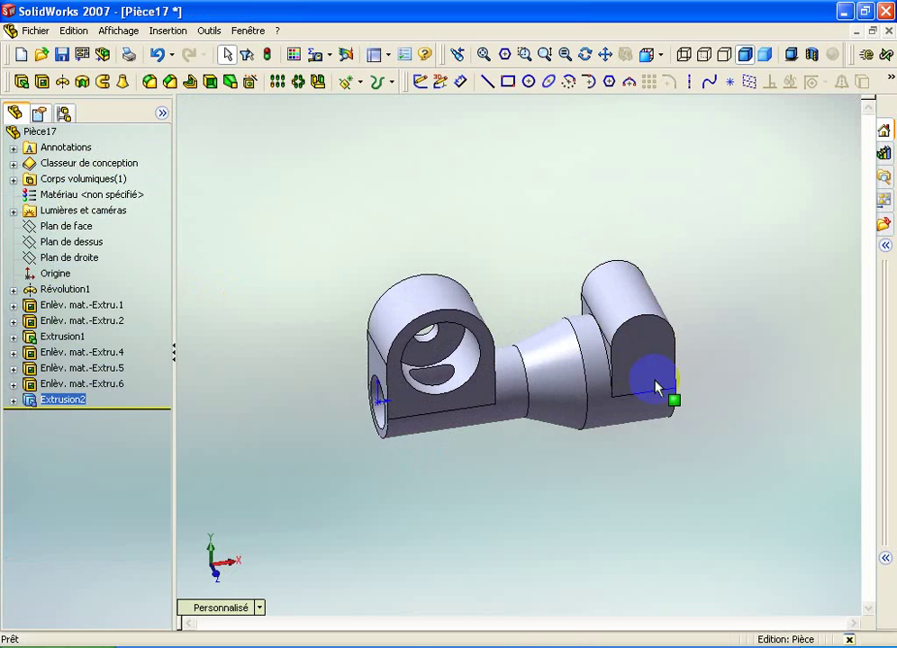
Select the new lug's flat face and view it Normal To.
mouse_move(601, 337)
middle_down()
mouse_move(587, 320)
mouse_move(530, 297)
mouse_move(508, 309)
mouse_move(510, 377)
mouse_move(545, 348)
mouse_move(540, 322)
mouse_move(473, 326)
mouse_move(535, 344)
mouse_move(600, 387)
mouse_move(611, 409)
mouse_move(645, 360)
middle_up()
click(644, 360)
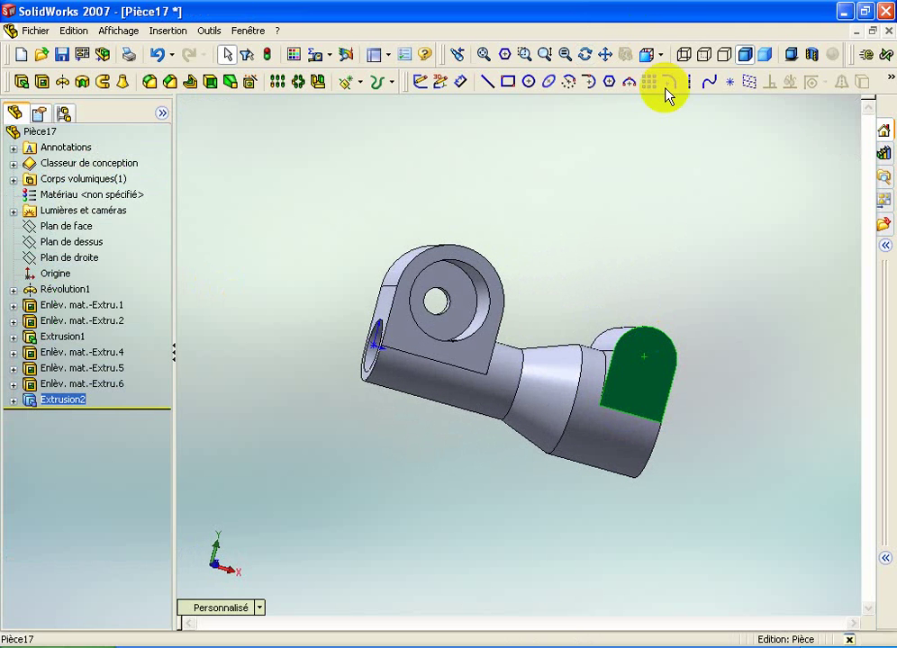
click(664, 56)
click(685, 57)
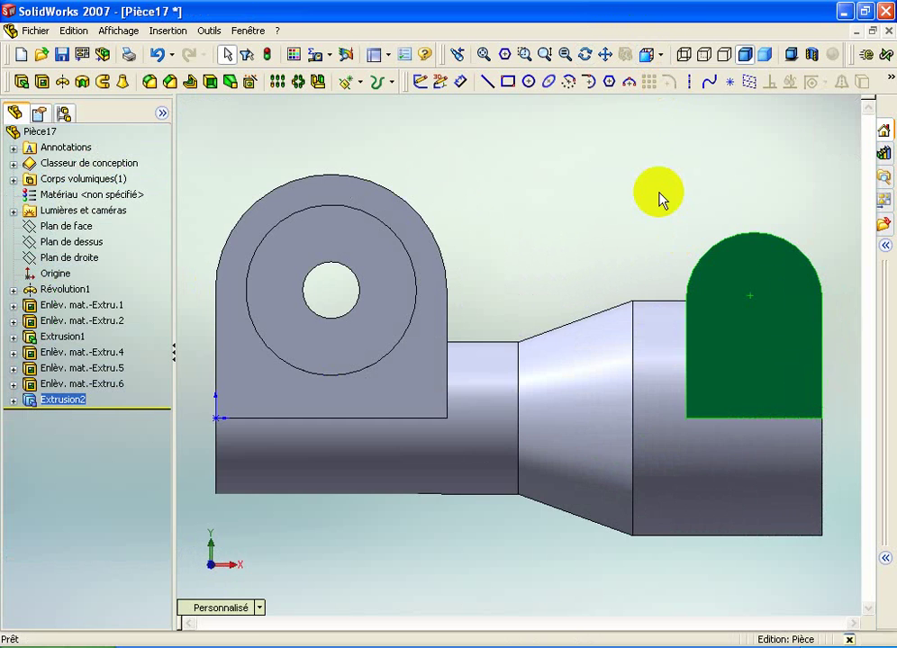
Draw a circle on the lug face, concentric with the lug's rounded edge.
click(528, 82)
click(678, 308)
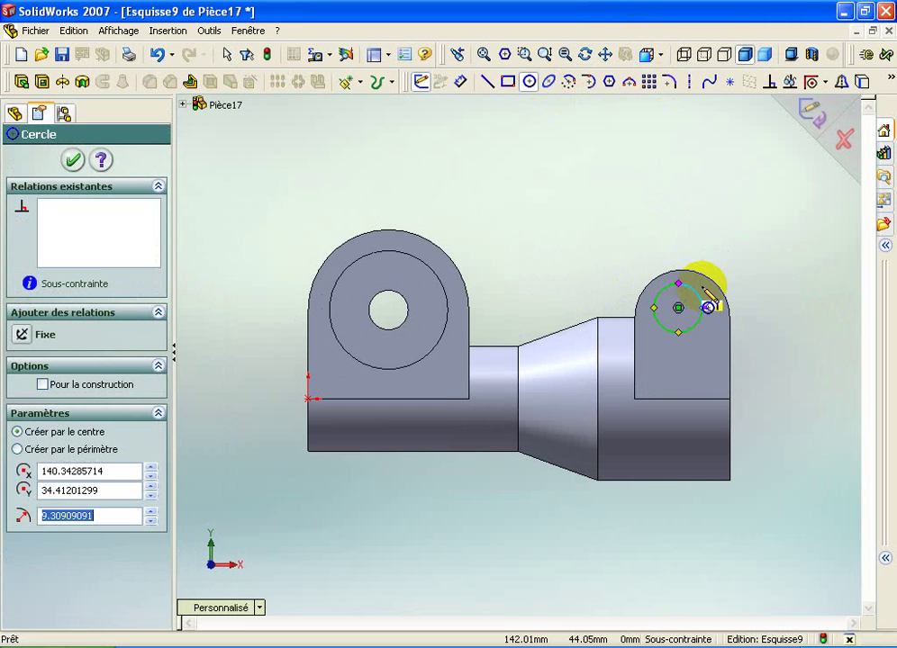
key(Escape)
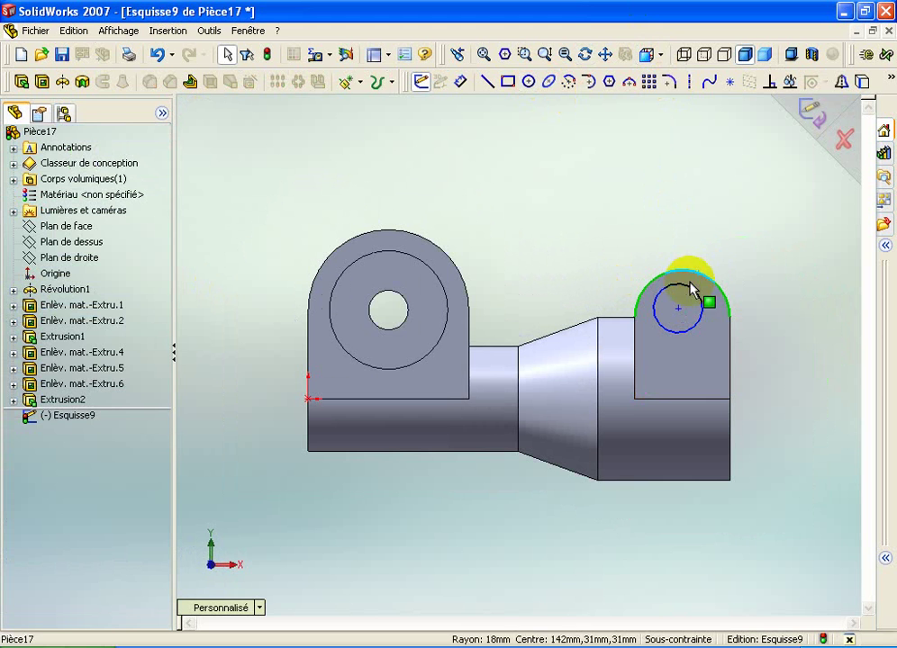
ctrl+click(665, 307)
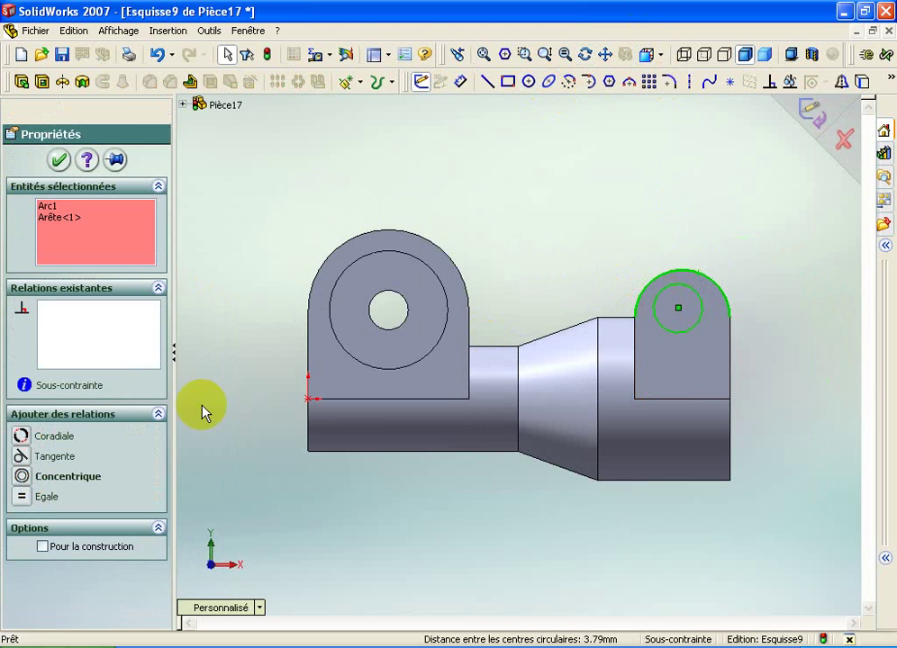
click(32, 477)
Dimension the circle's diameter to 24 mm with Smart Dimension.
click(461, 82)
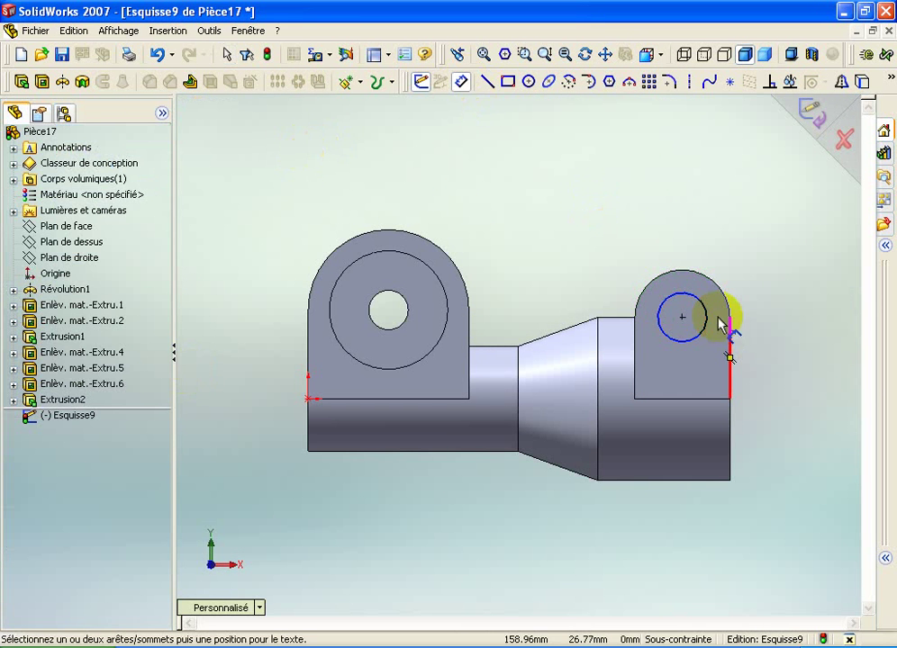
click(706, 311)
click(732, 258)
text(2)
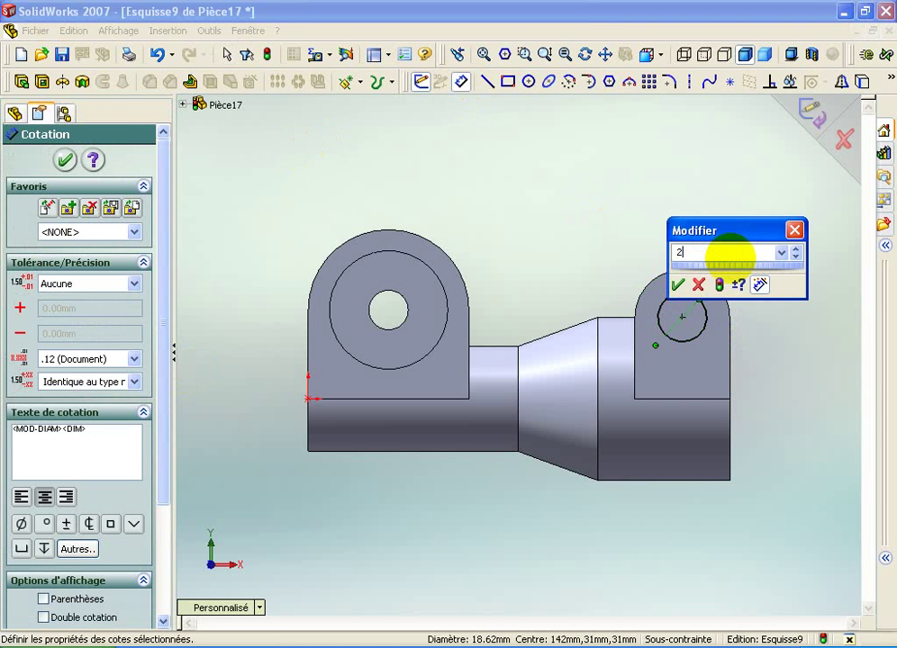
text(4)
key(Return)
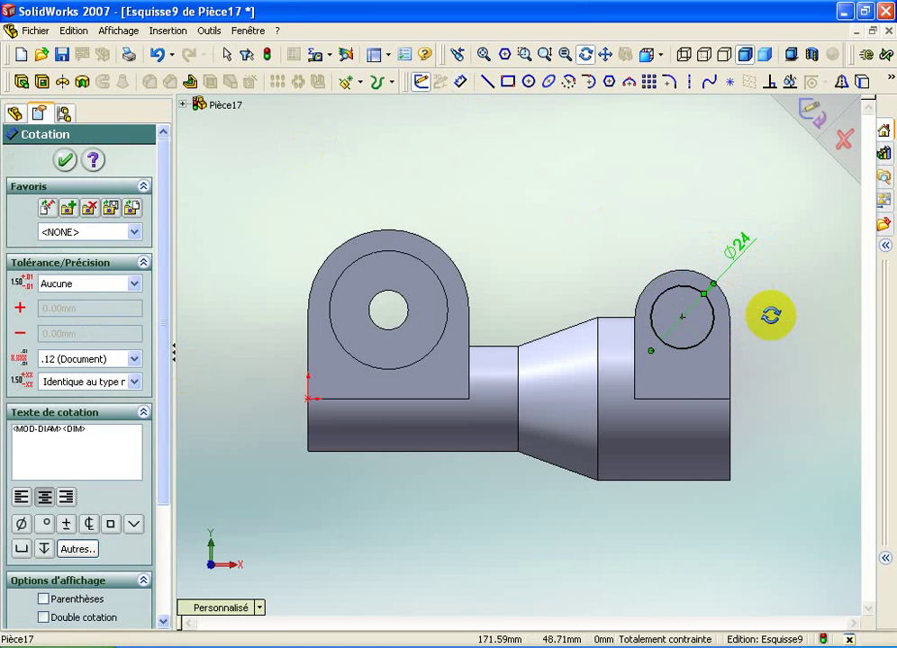
middle_drag(771, 315, 661, 256)
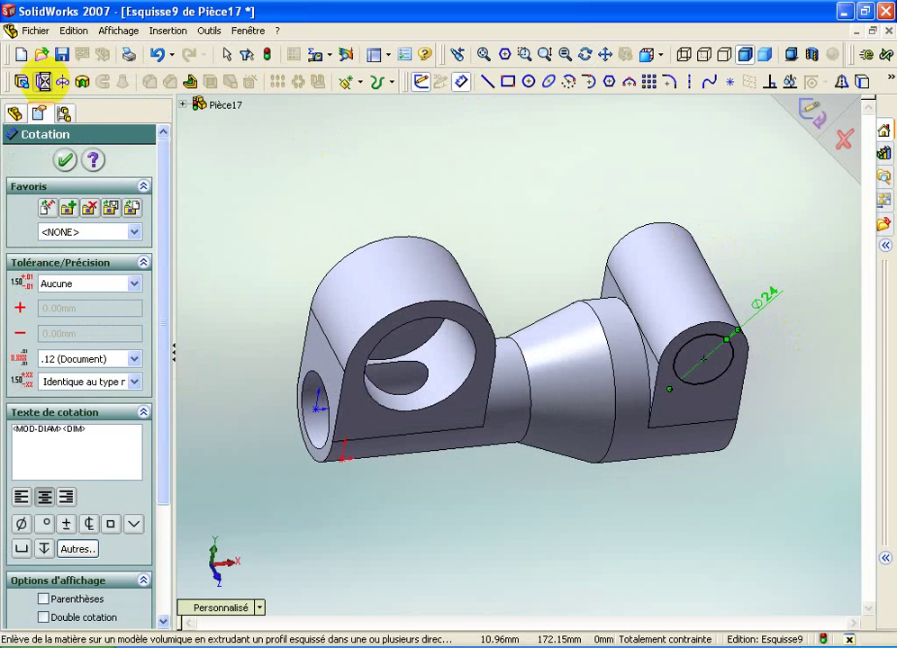
Extrude-cut the Ø24 circle Through All to bore the second lug.
click(43, 81)
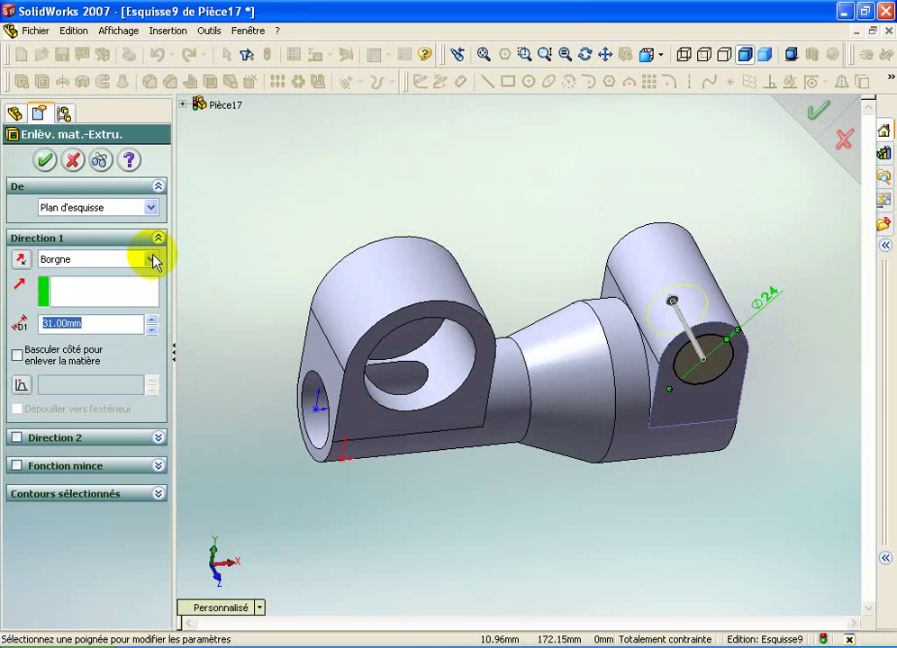
click(155, 261)
click(126, 286)
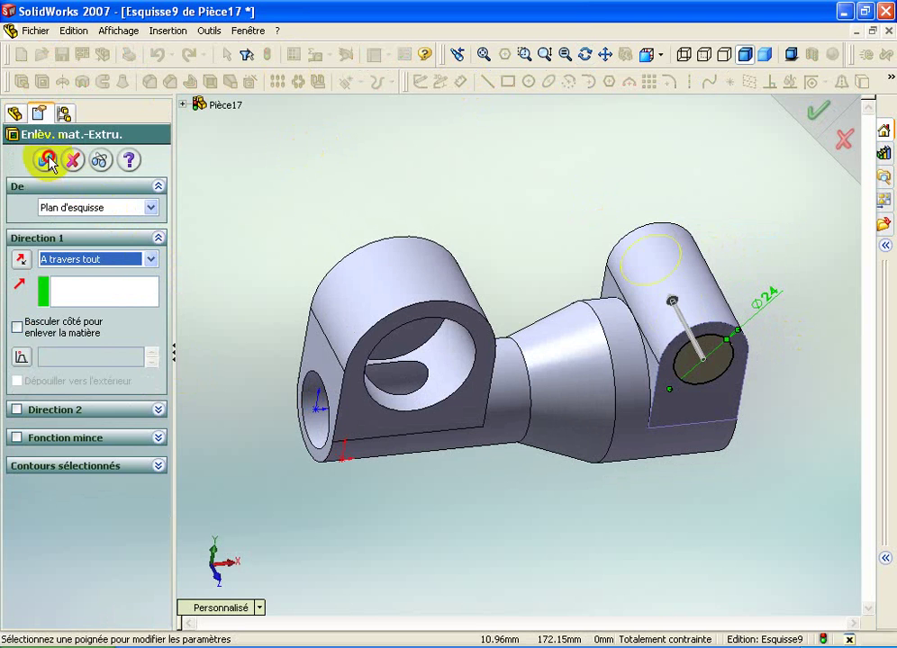
click(47, 161)
Orbit to the part's end and select its flat end face for orientation.
mouse_move(460, 352)
middle_down()
mouse_move(486, 305)
mouse_move(400, 279)
mouse_move(396, 253)
mouse_move(476, 376)
middle_up()
click(620, 295)
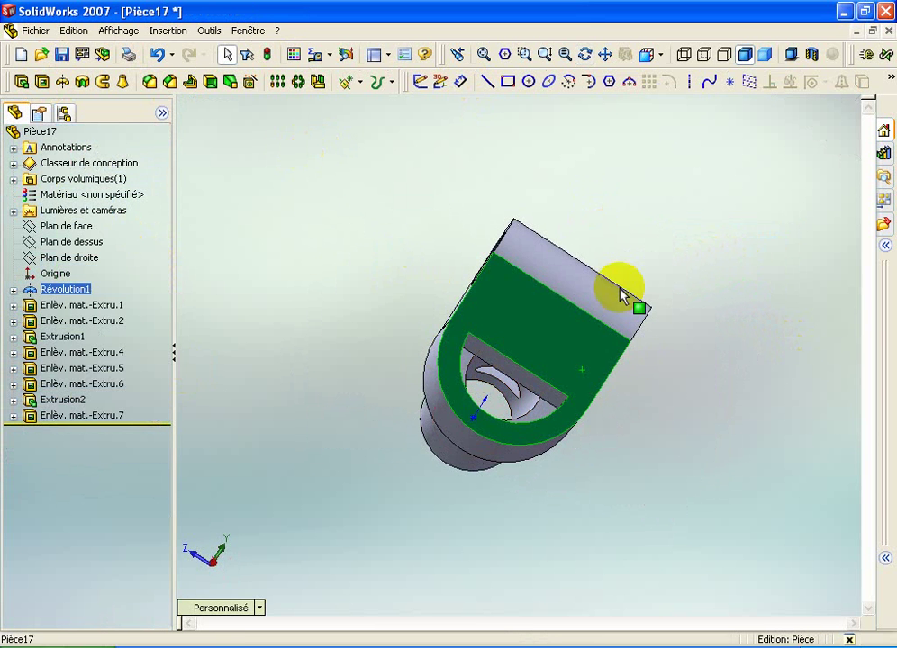
click(660, 59)
View the end face Normal To and draw a circle centred on the origin.
click(678, 57)
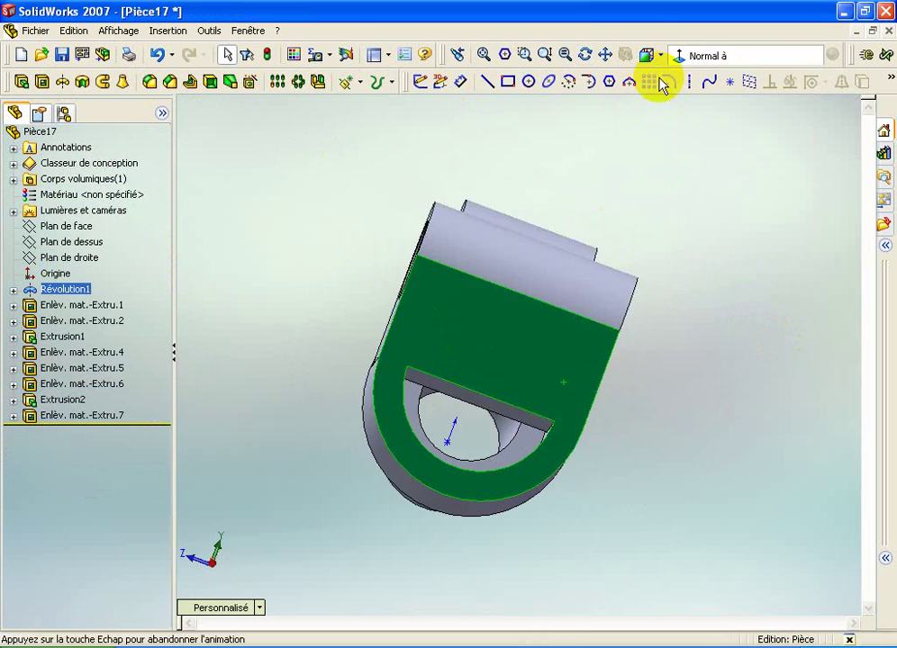
click(527, 81)
click(518, 401)
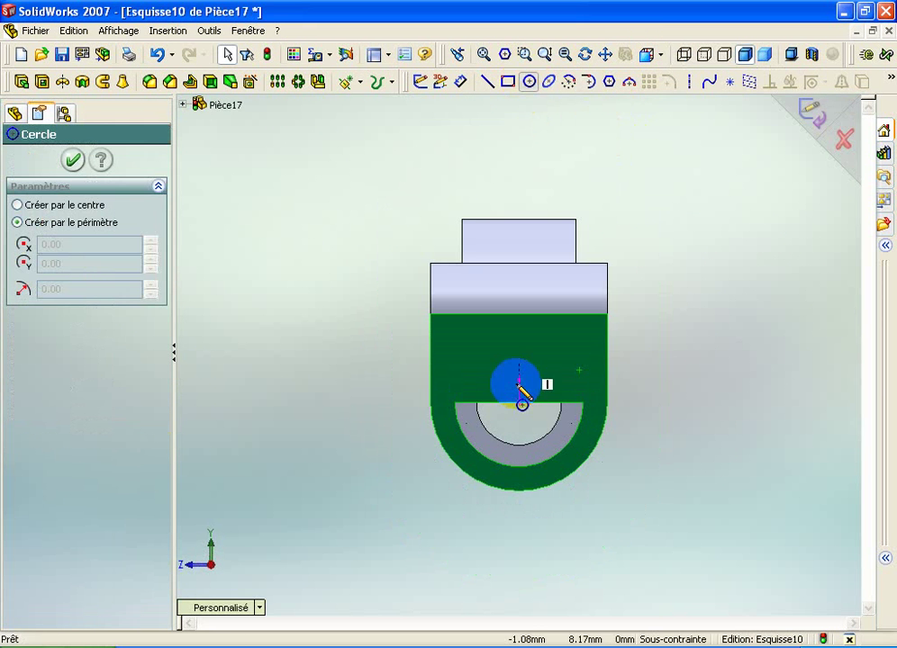
click(530, 353)
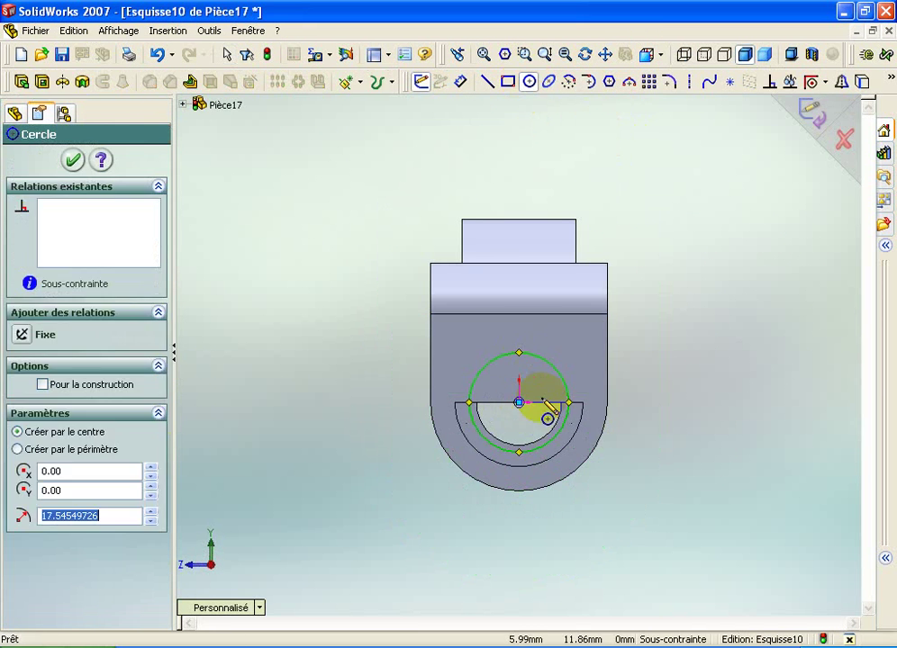
key(Escape)
Make the new circle tangent to the existing circular edge.
click(547, 447)
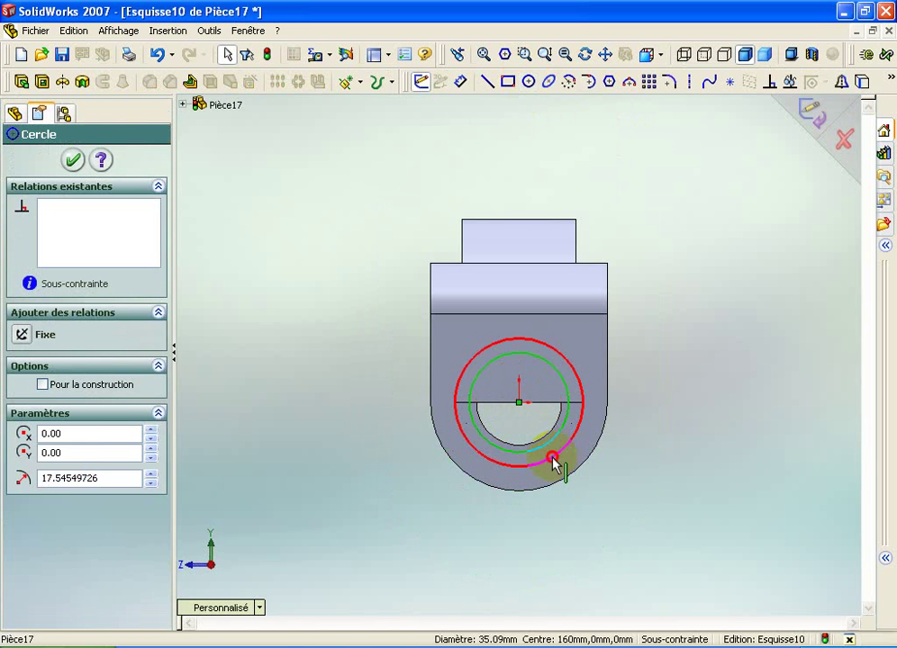
ctrl+click(556, 460)
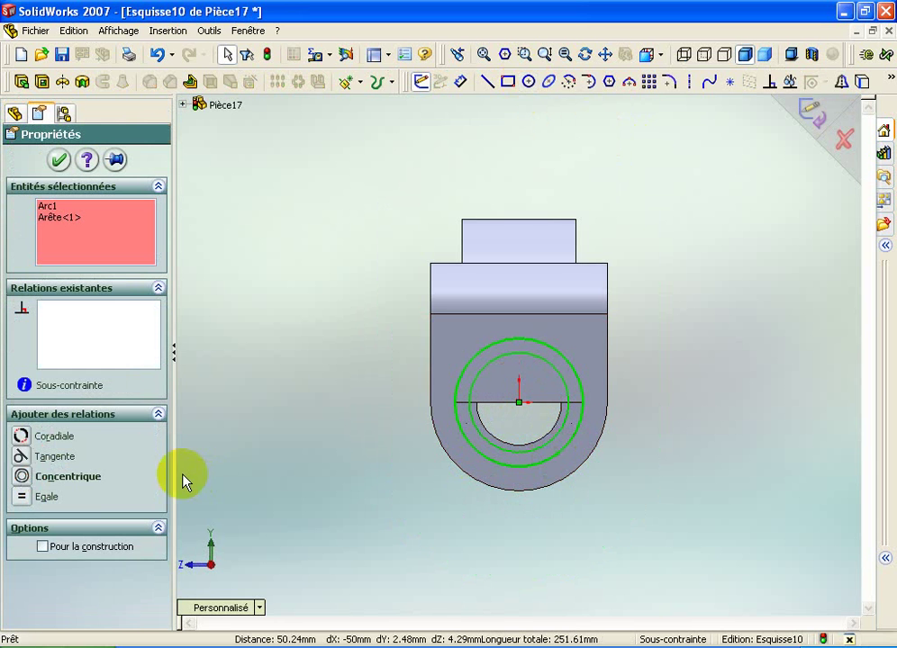
click(36, 459)
middle_drag(330, 433, 506, 464)
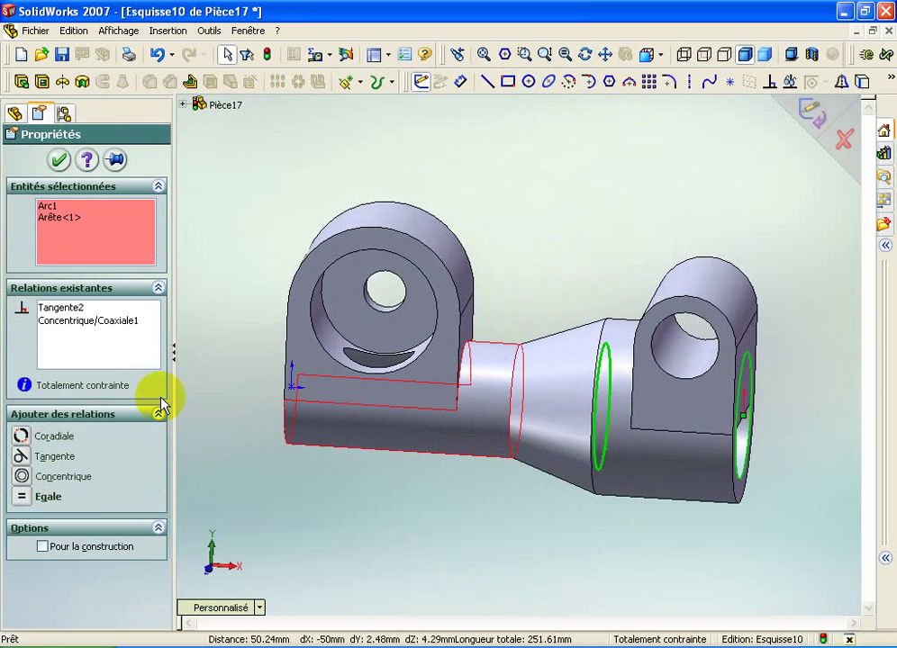
click(58, 160)
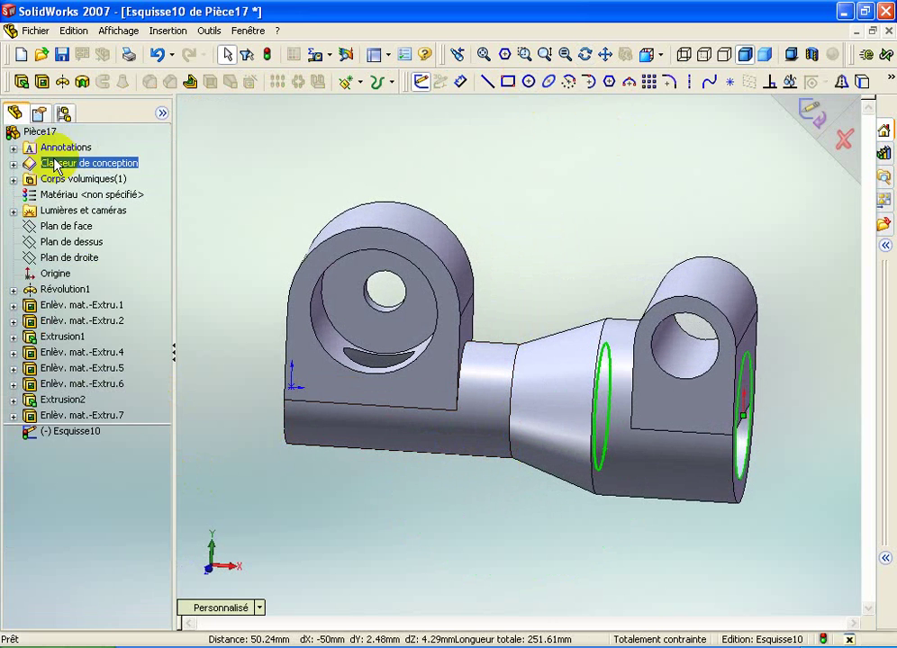
Extrude-cut the Esquisse10 circle Blind 45 mm deep, then orbit to inspect the counterbore.
click(43, 81)
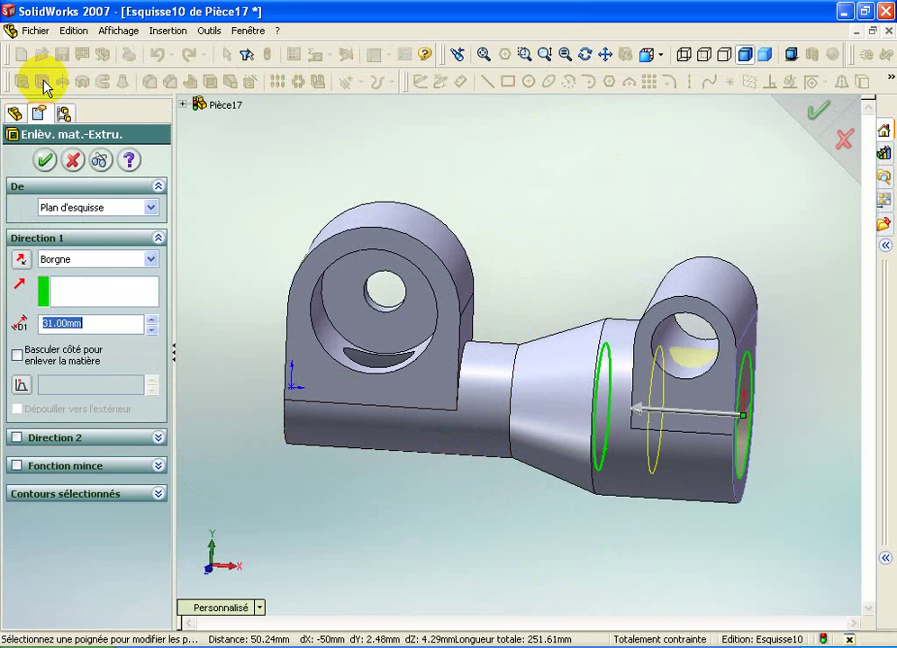
click(93, 331)
text(45)
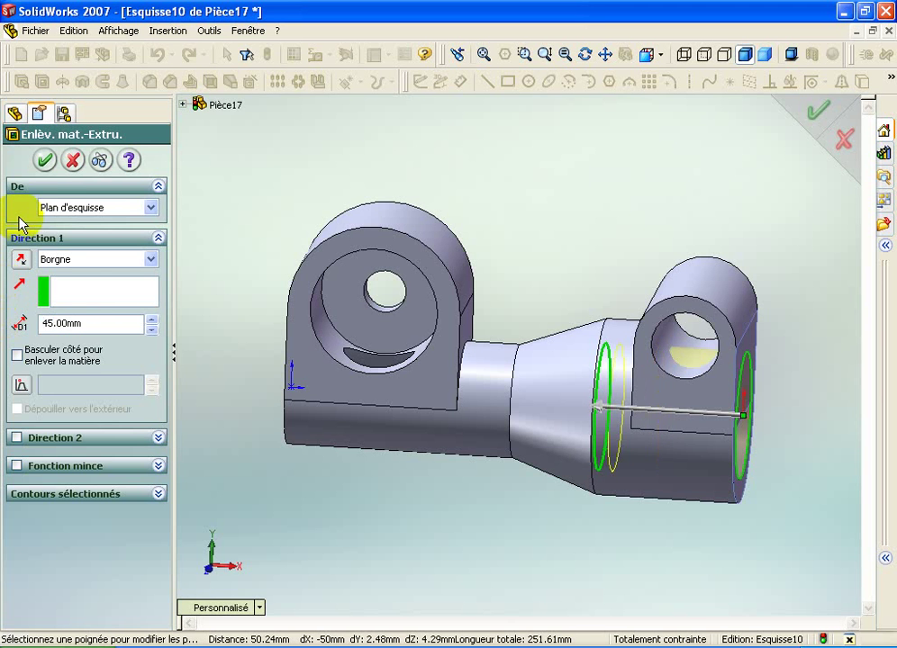
click(45, 160)
mouse_move(450, 280)
mouse_down()
mouse_move(376, 240)
mouse_move(408, 264)
mouse_move(452, 335)
mouse_move(571, 348)
mouse_move(403, 324)
mouse_move(308, 330)
mouse_move(312, 353)
mouse_move(521, 361)
mouse_move(501, 345)
mouse_move(465, 341)
mouse_move(480, 330)
mouse_move(478, 285)
mouse_move(456, 280)
mouse_move(611, 290)
mouse_move(599, 307)
mouse_move(616, 348)
mouse_move(524, 366)
mouse_move(511, 396)
mouse_move(380, 421)
mouse_move(393, 426)
mouse_up()
key(Escape)
click(416, 522)
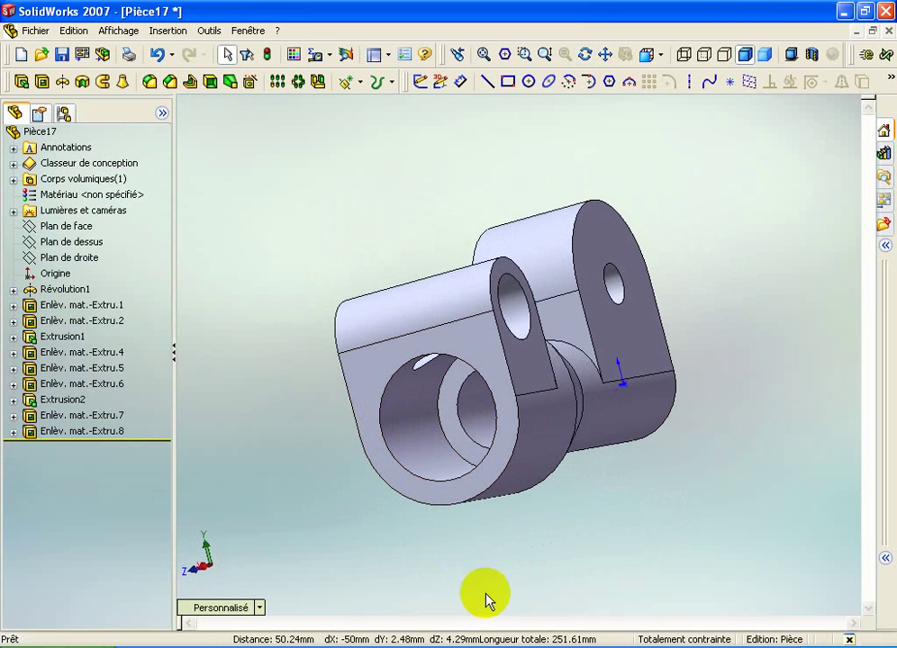